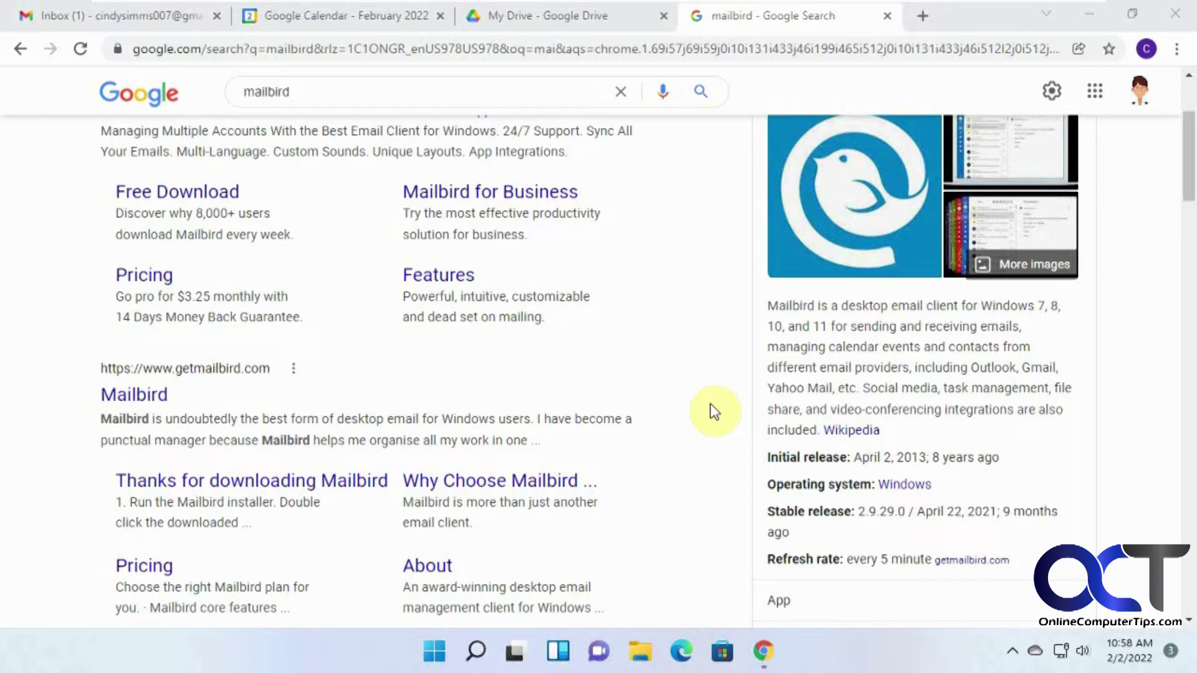
Download MailbirdInstaller.exe from the official Mailbird website and run it
click(141, 399)
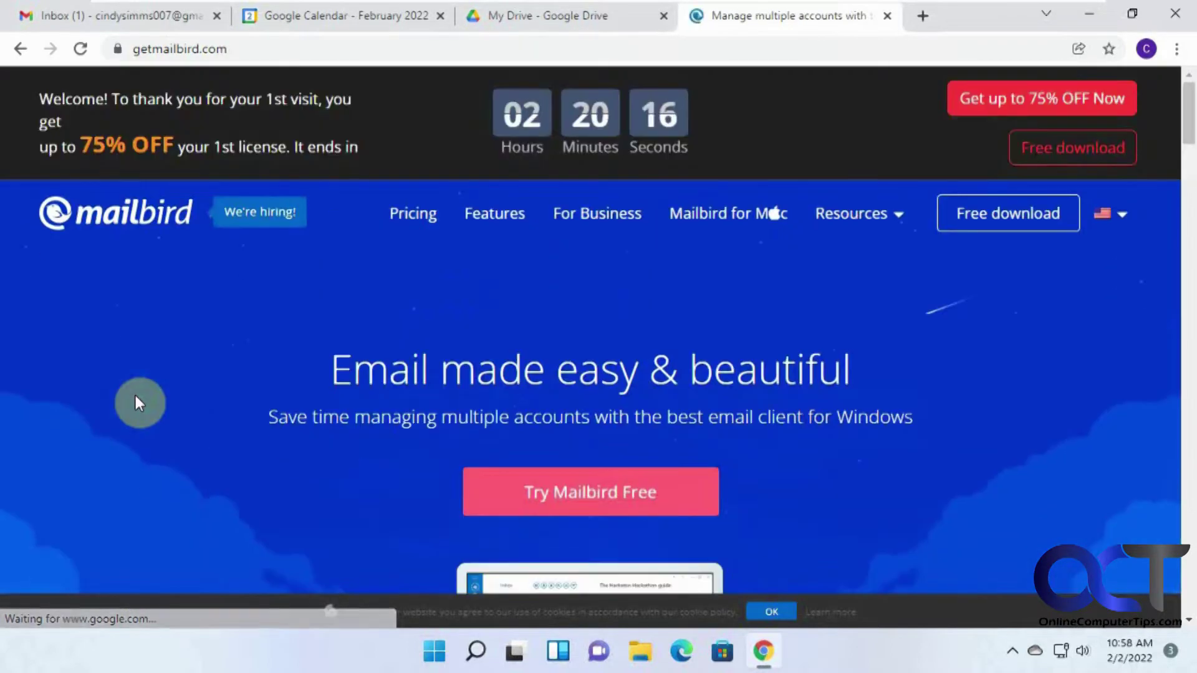
click(613, 497)
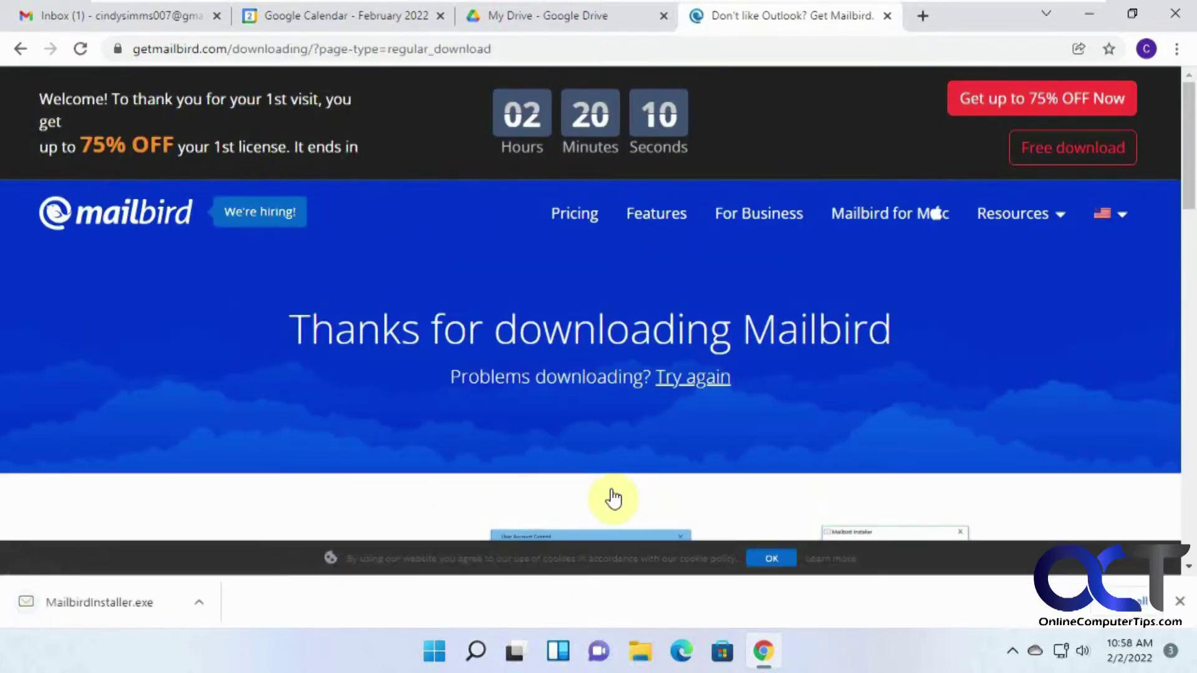
click(131, 611)
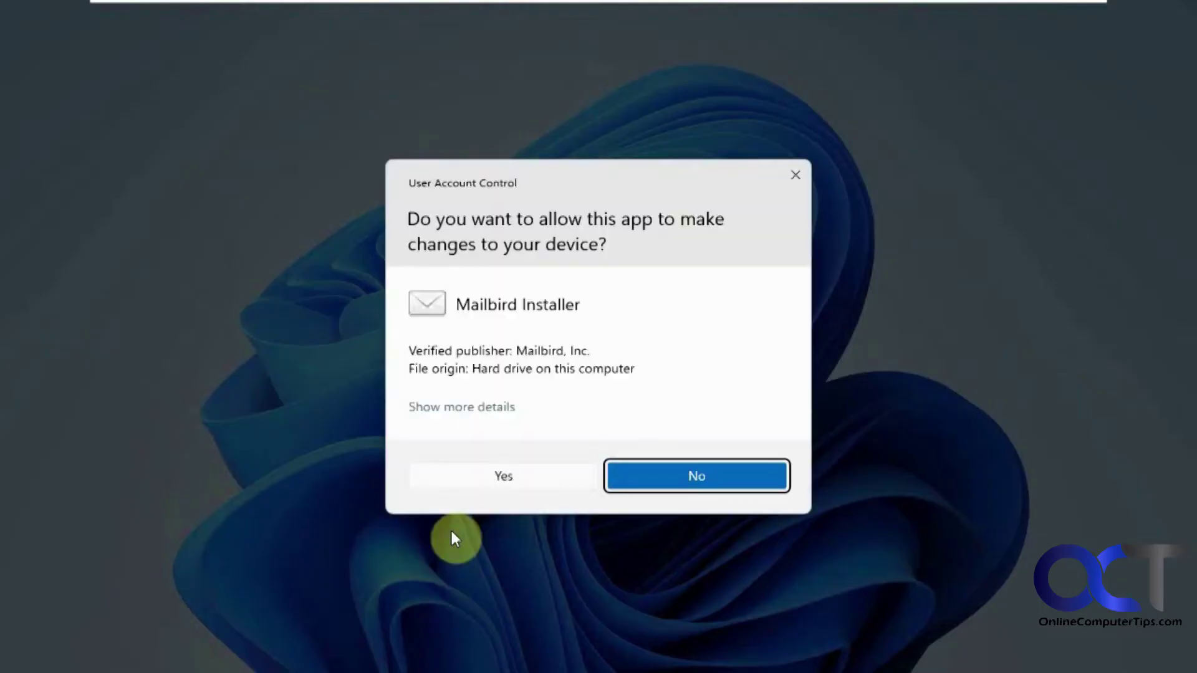
Approve the UAC prompt, accept the licence and install Mailbird into C:\Program Files\Mailbird
click(495, 485)
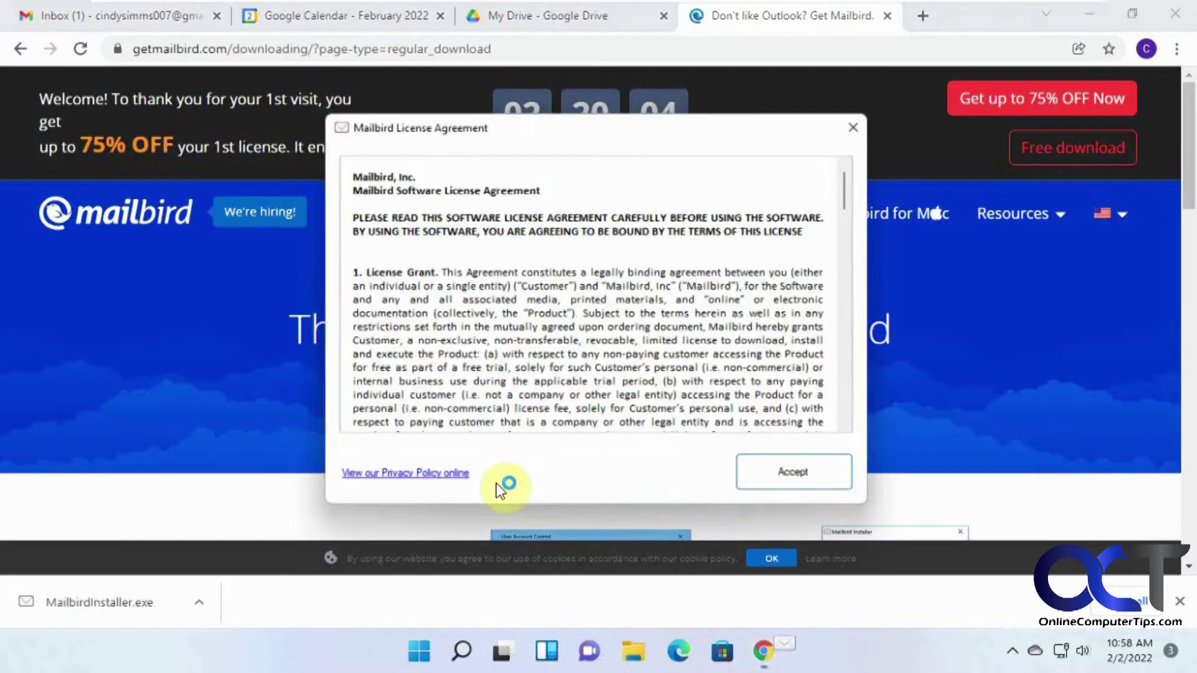
click(768, 482)
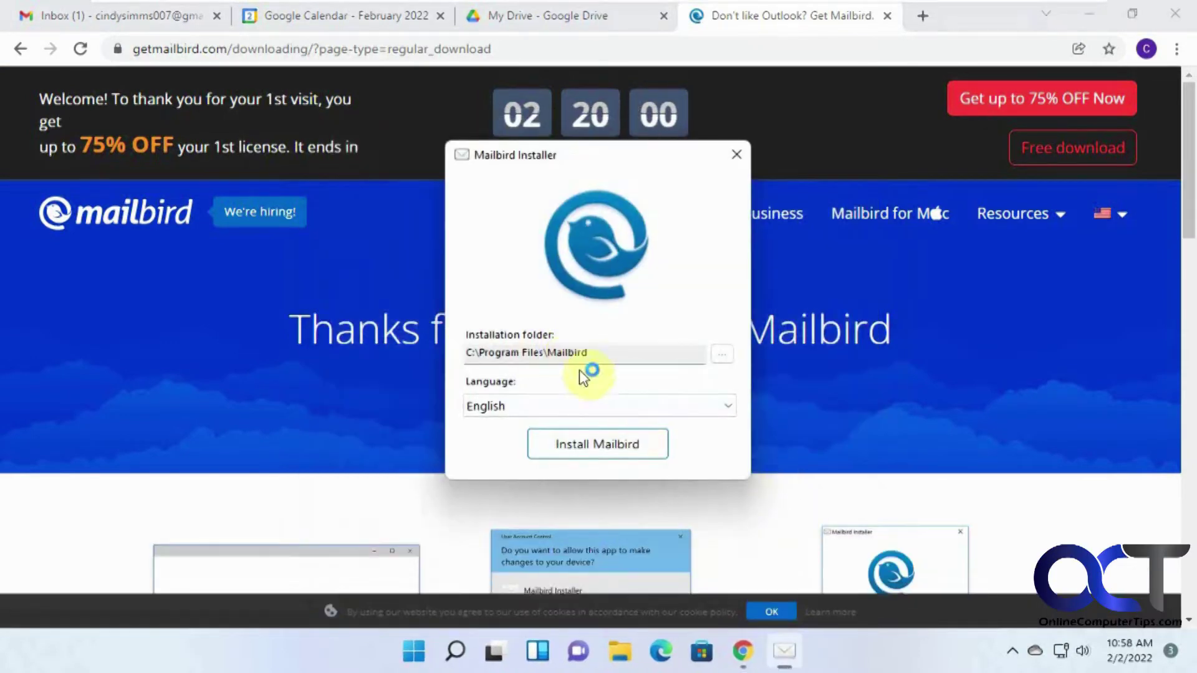
click(596, 444)
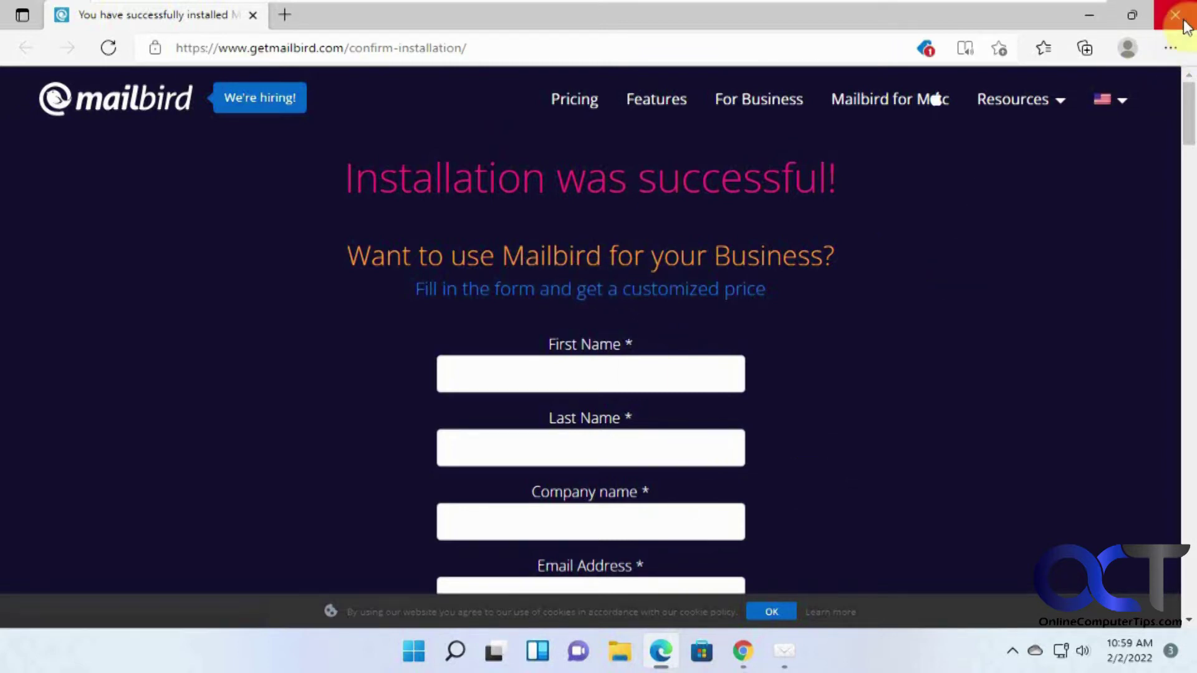
Minimize the confirmation page and close the Mailbird download tab in the browser
click(1092, 19)
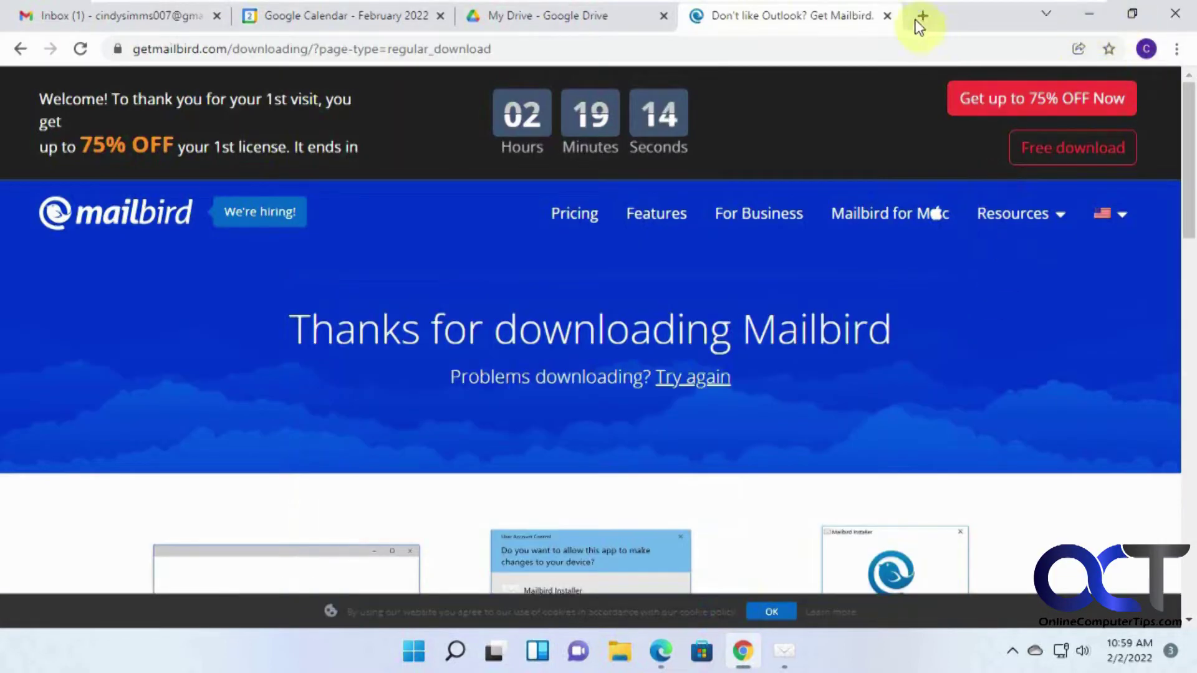
key(ctrl+w)
click(1091, 15)
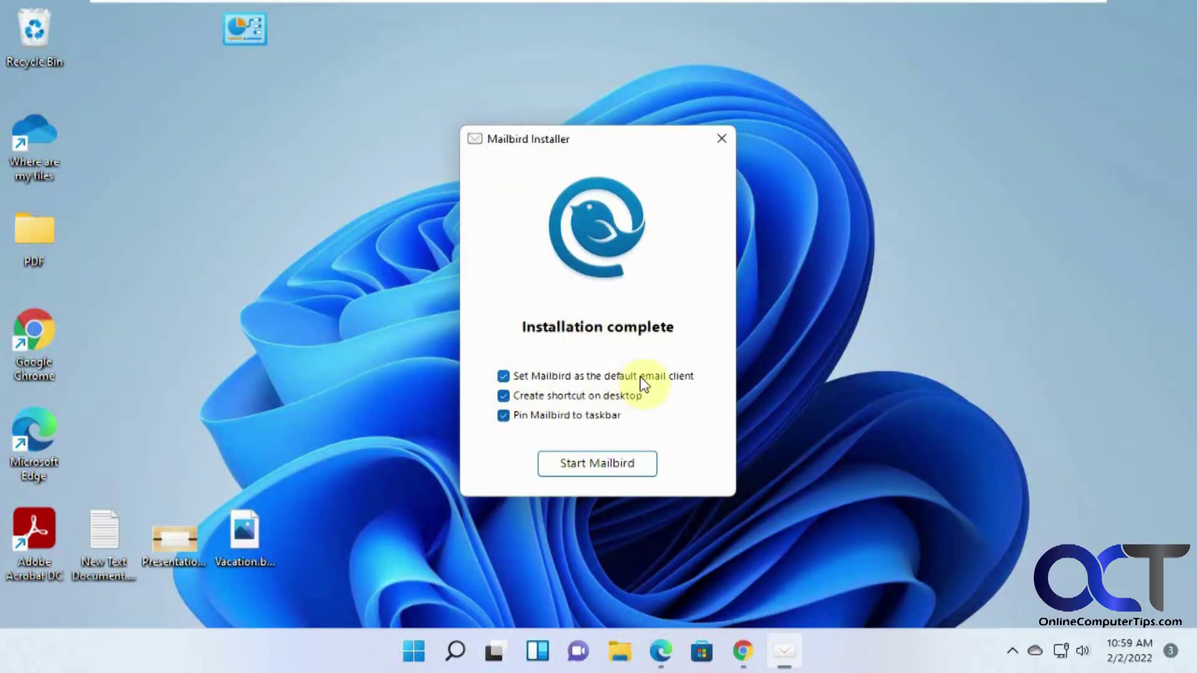
Untick default email client and taskbar pin, keeping only the desktop shortcut, then launch Mailbird
click(503, 375)
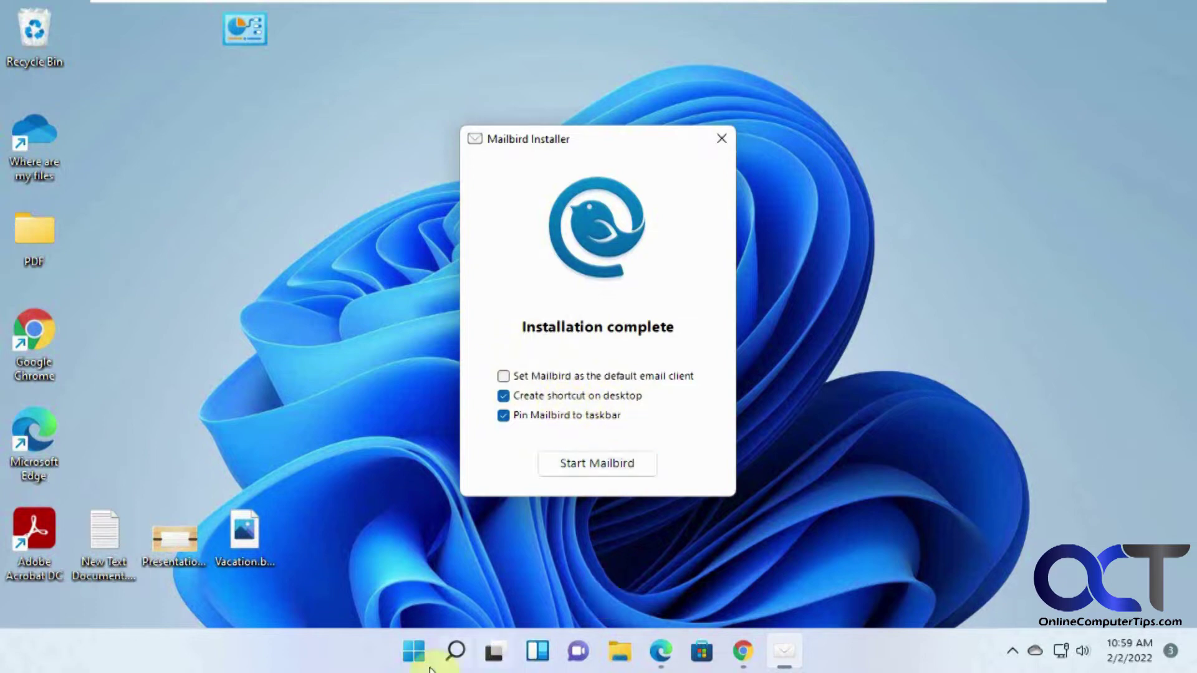
click(597, 412)
click(619, 466)
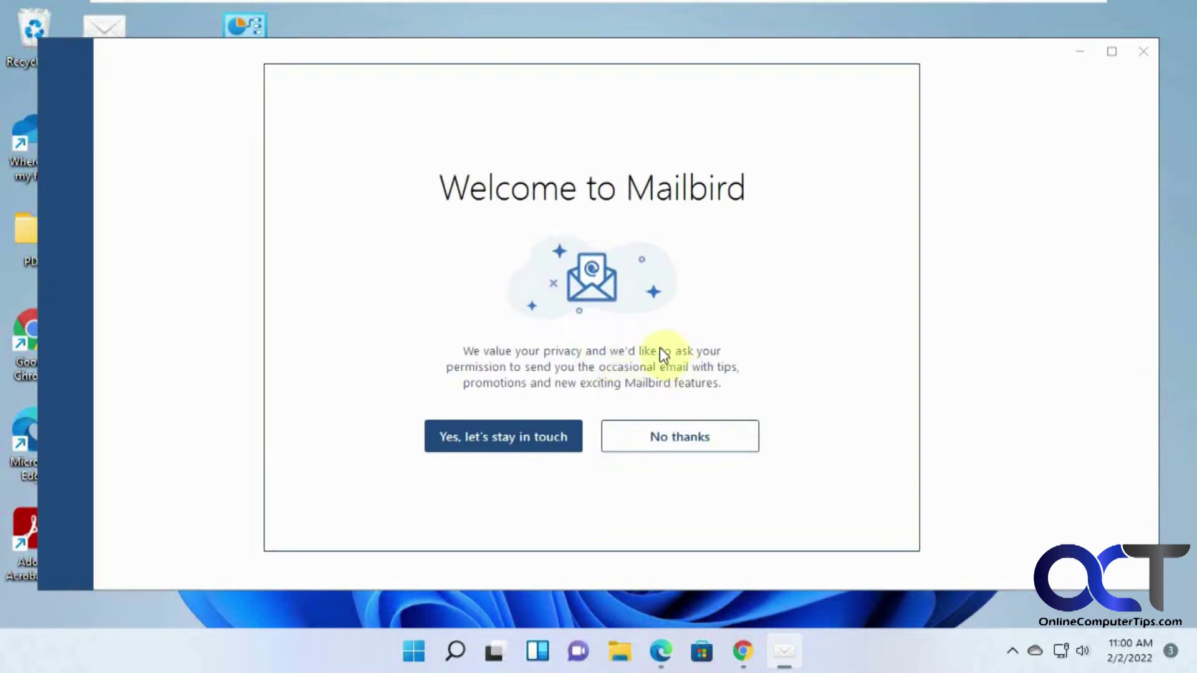
Decline promotional emails and enter the user's name and Gmail address for the new account
click(691, 440)
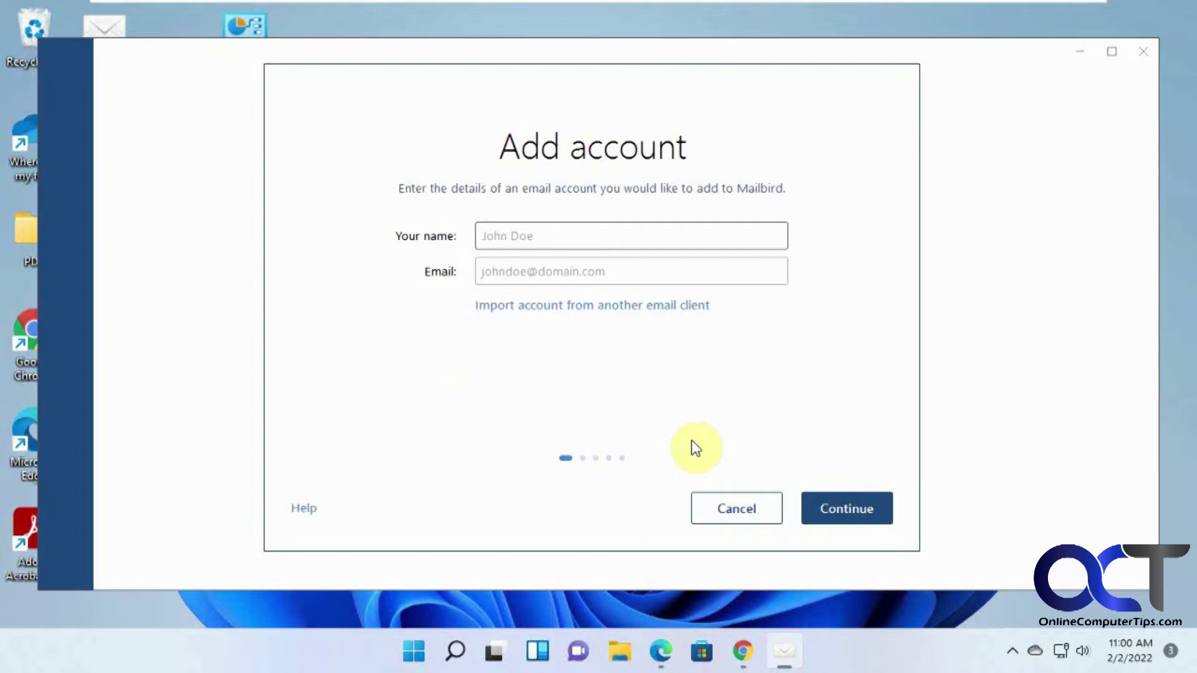
key(Tab)
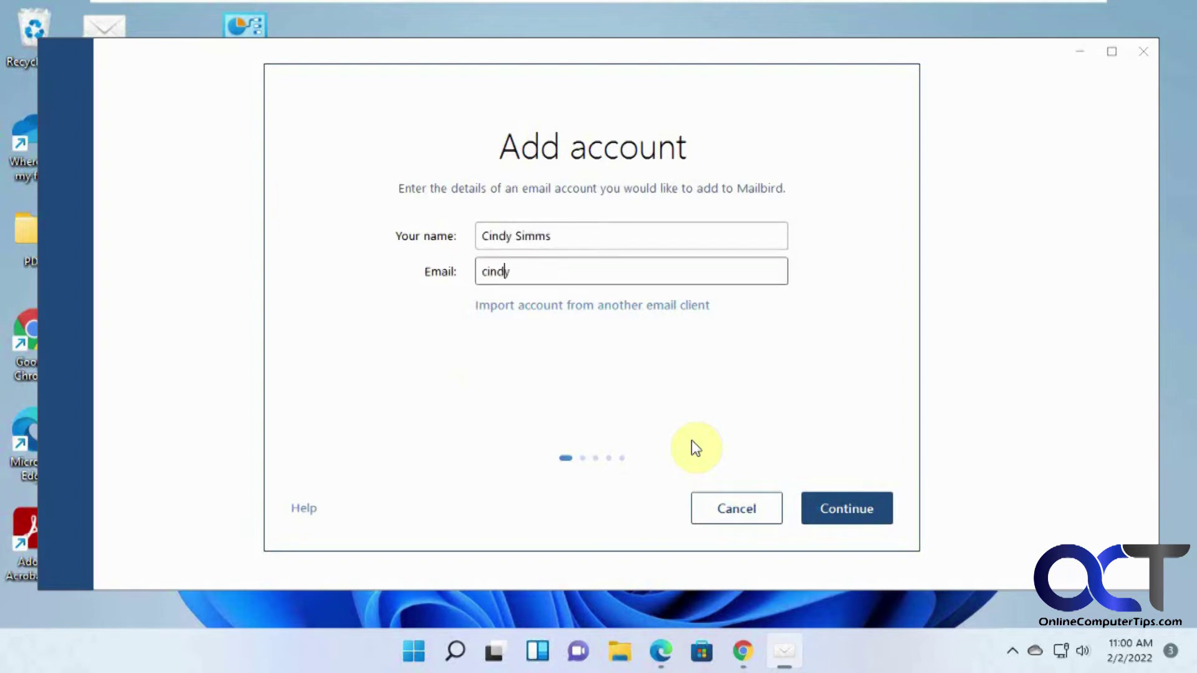
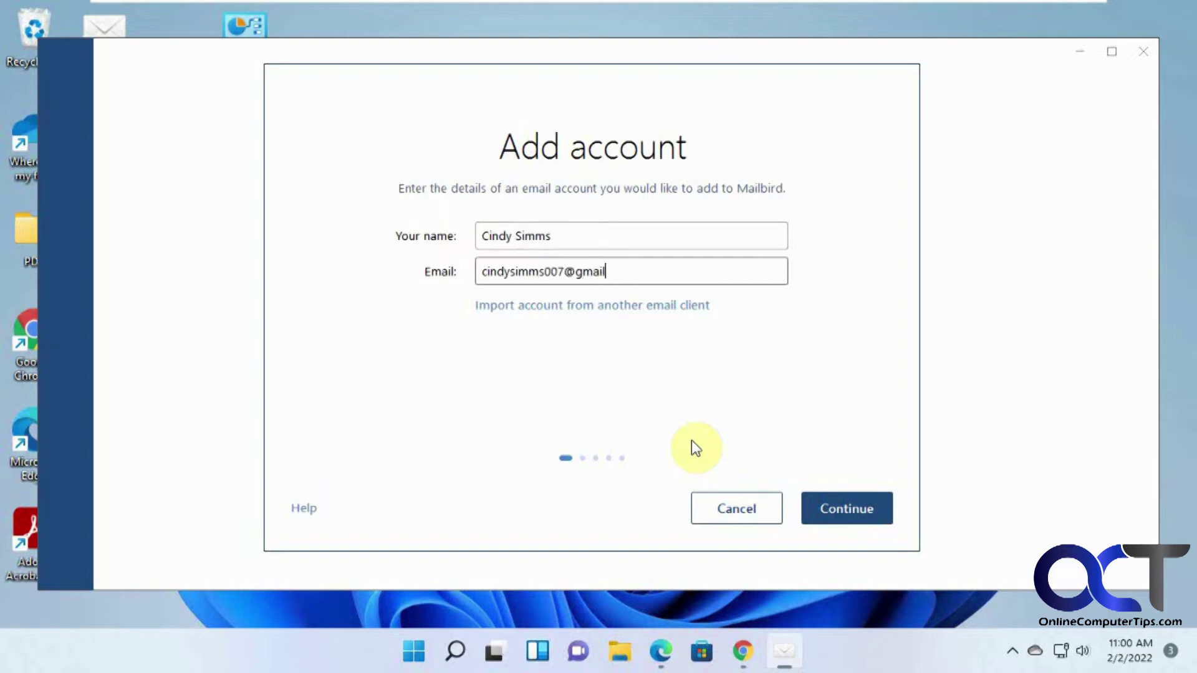
click(841, 504)
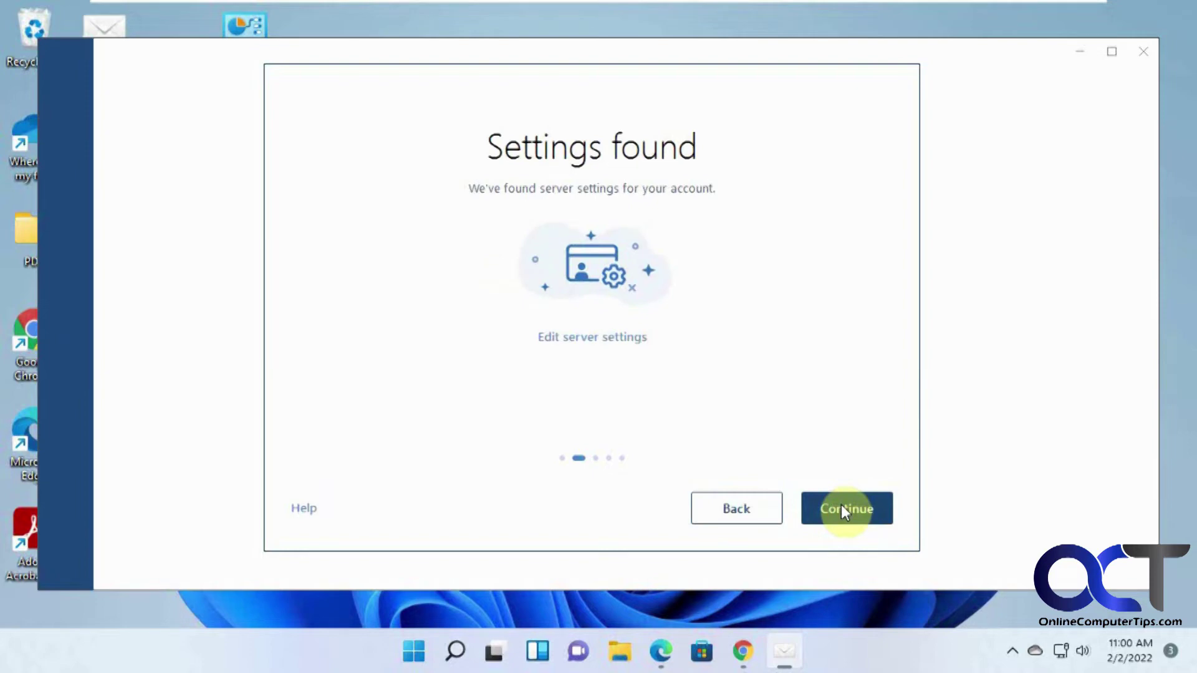
Confirm the detected IMAP (port 993) and SMTP (port 587) settings and proceed to Google sign-in
click(620, 337)
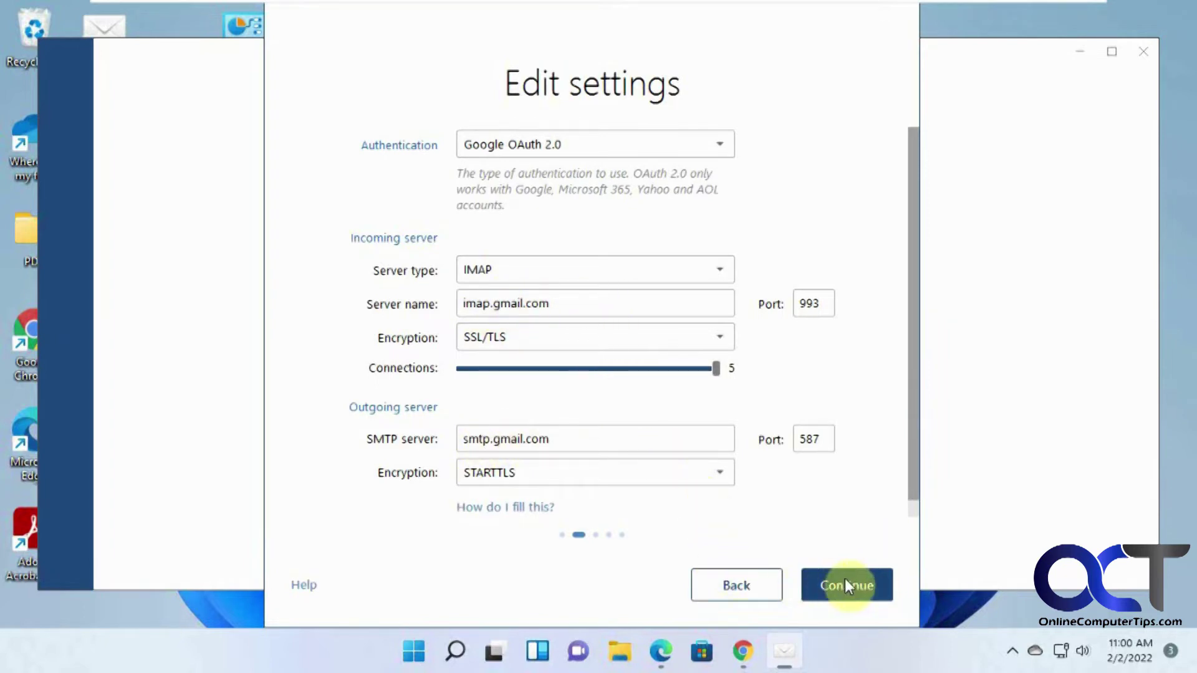
click(768, 583)
click(844, 453)
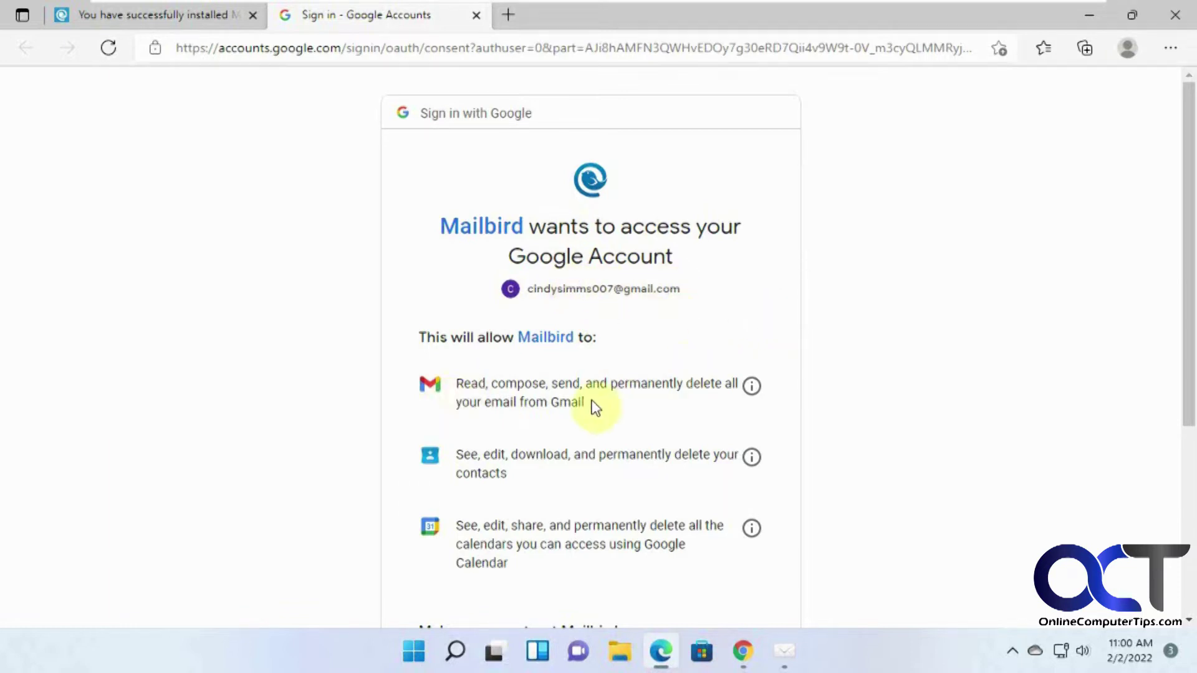
Allow Mailbird access on Google's consent page, then return to Mailbird
scroll(593, 470, down, 4)
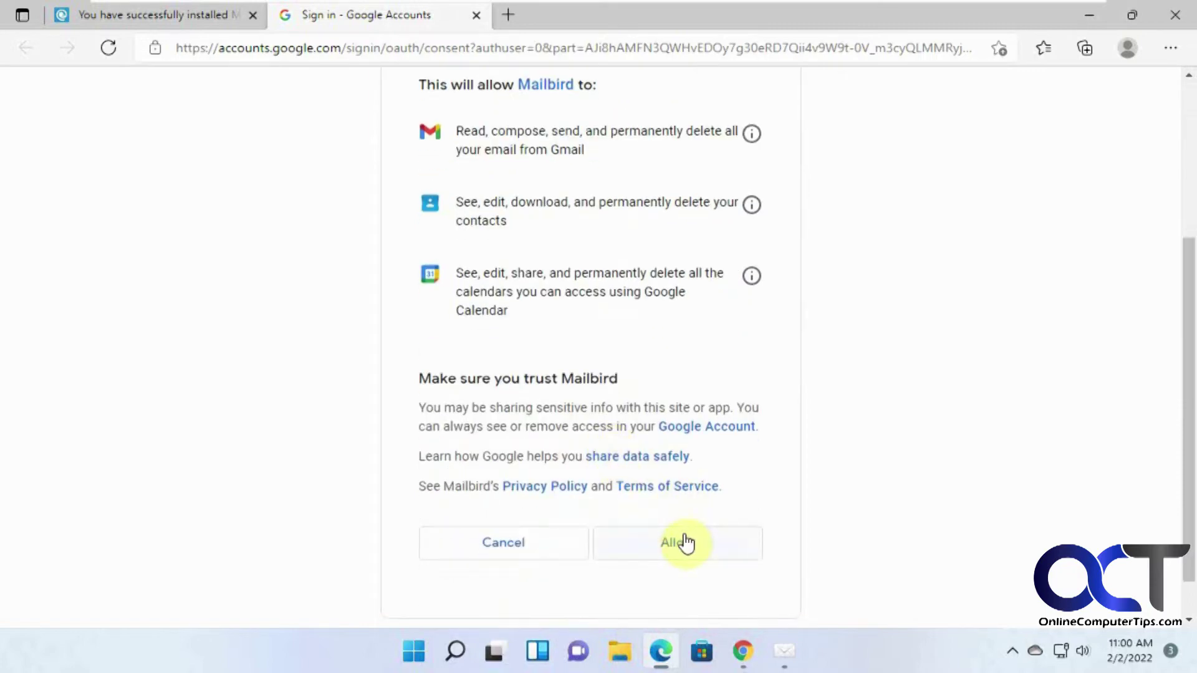
scroll(965, 459, up, 4)
scroll(465, 297, down, 3)
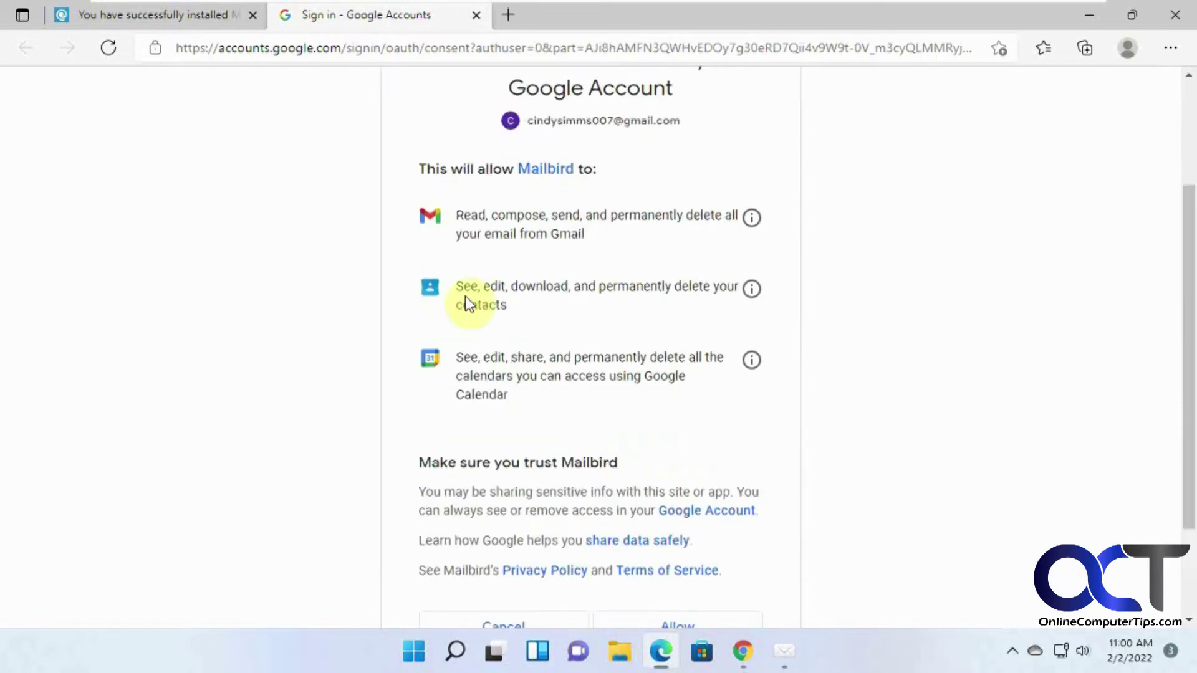
scroll(661, 392, down, 2)
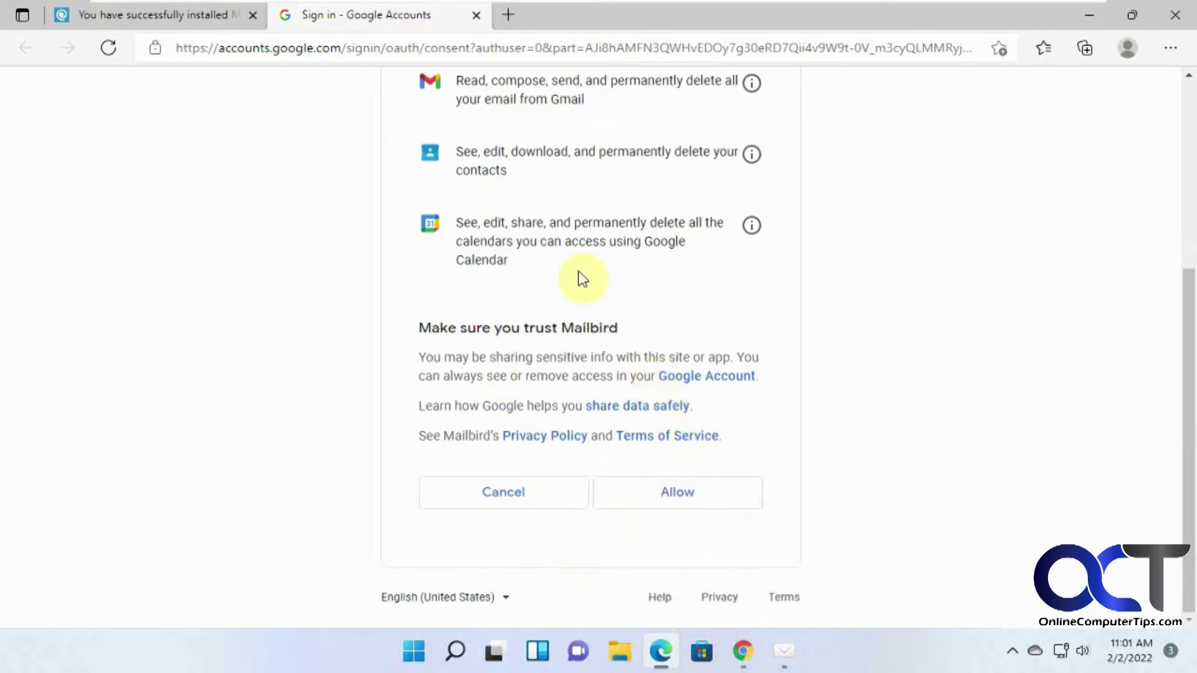
click(683, 506)
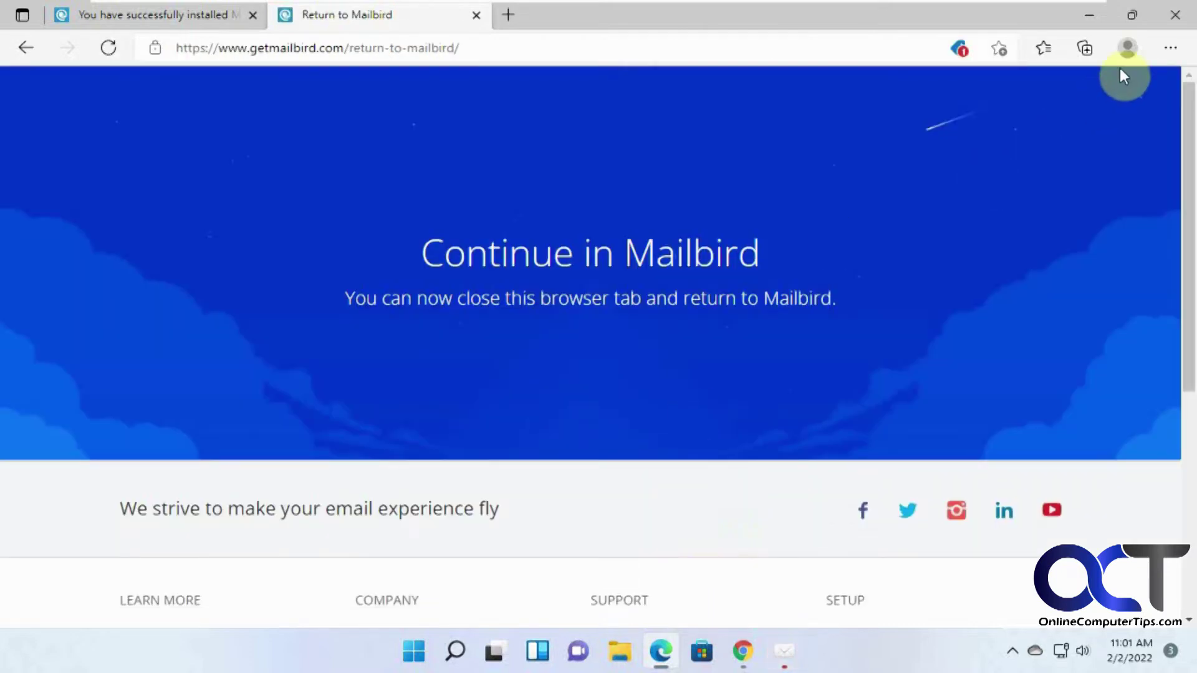
click(1088, 17)
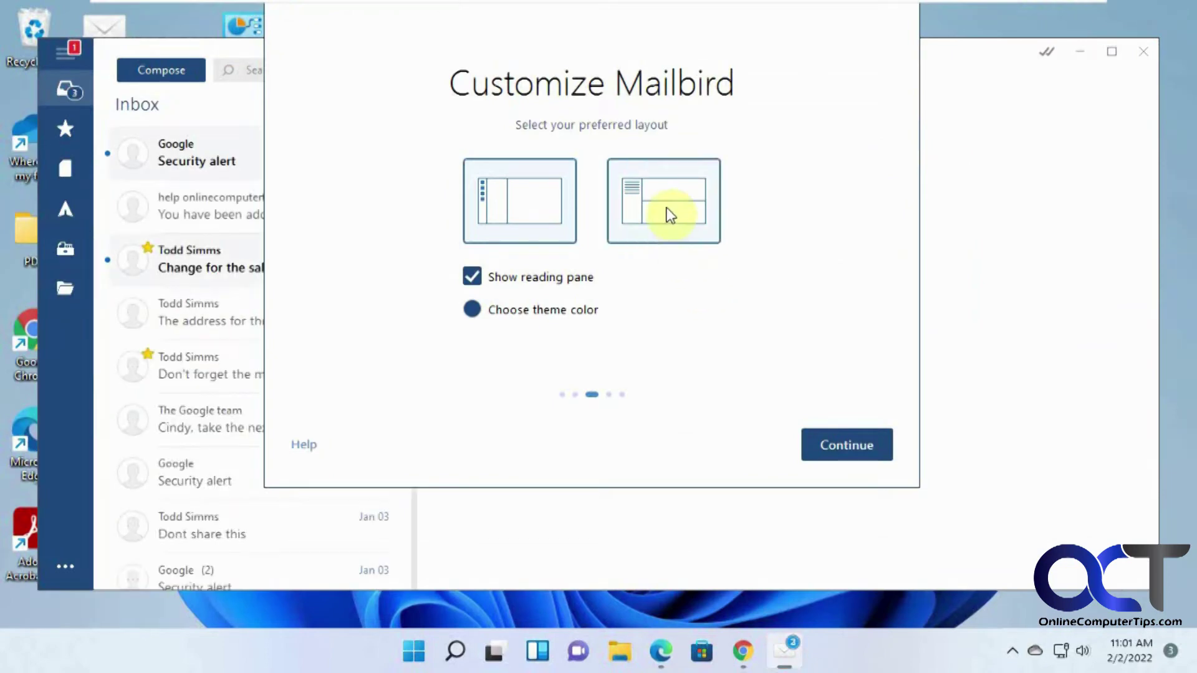
Toggle the inbox reading pane off and back on, then continue past the layout screen
click(541, 276)
click(541, 276)
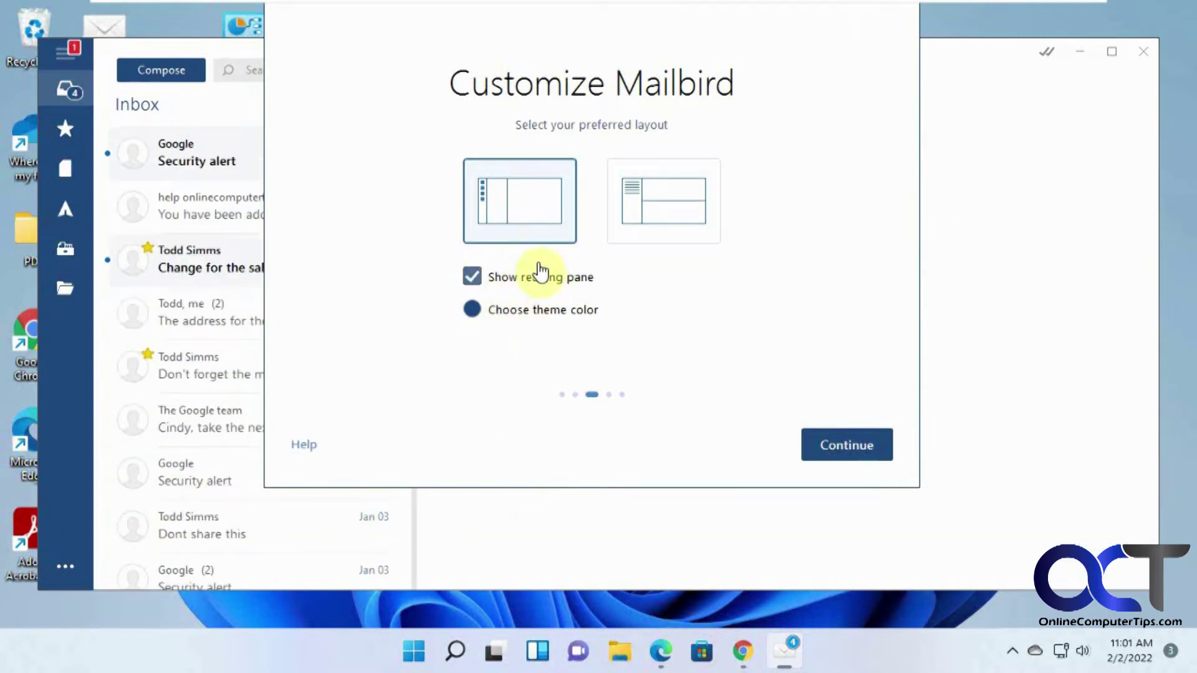
click(834, 441)
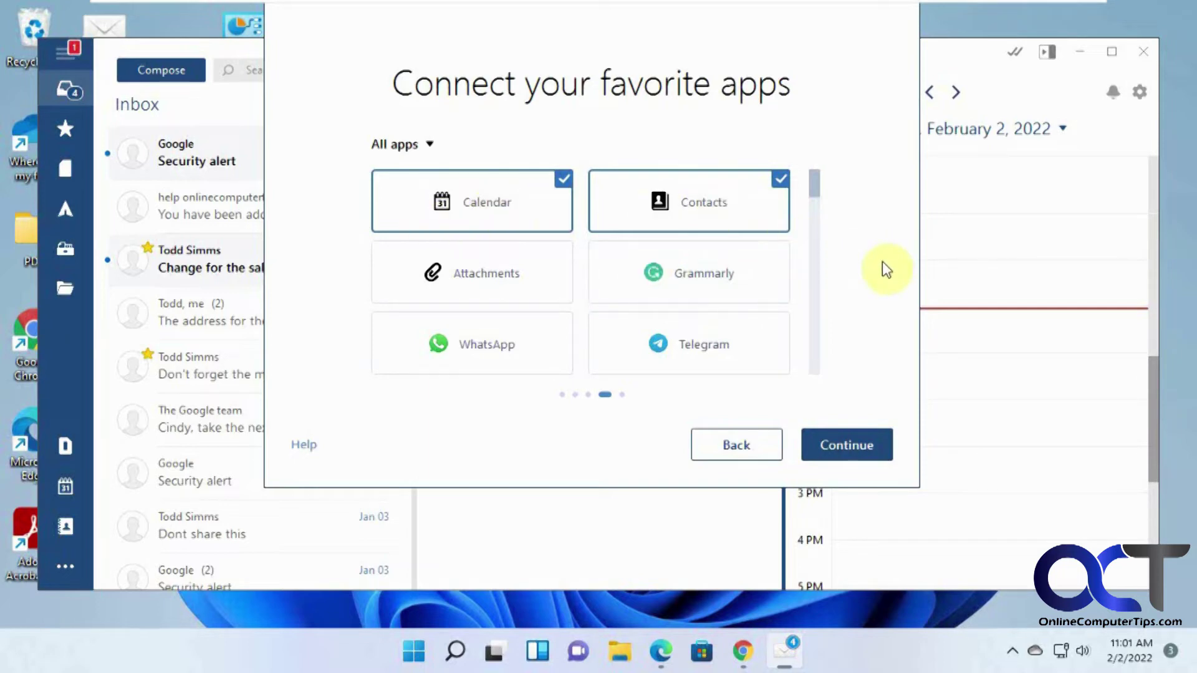
Select Google Calendar and Google Drive as connected apps and complete the setup
drag(813, 187, 814, 236)
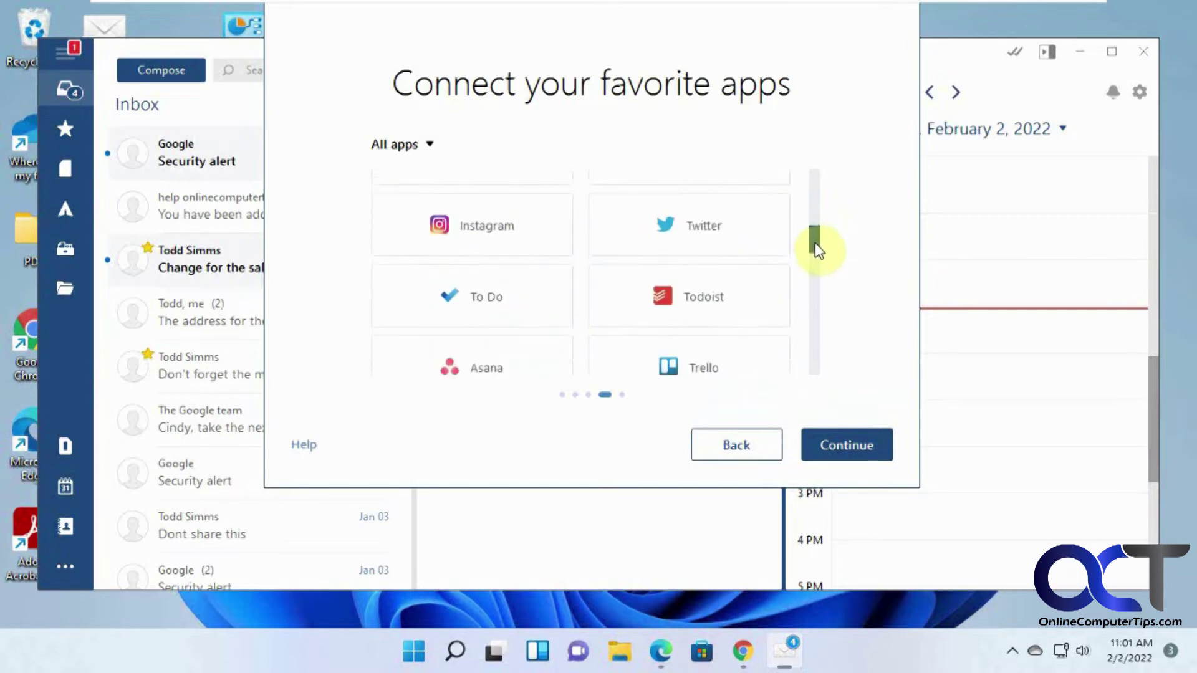
drag(815, 242, 815, 272)
click(549, 260)
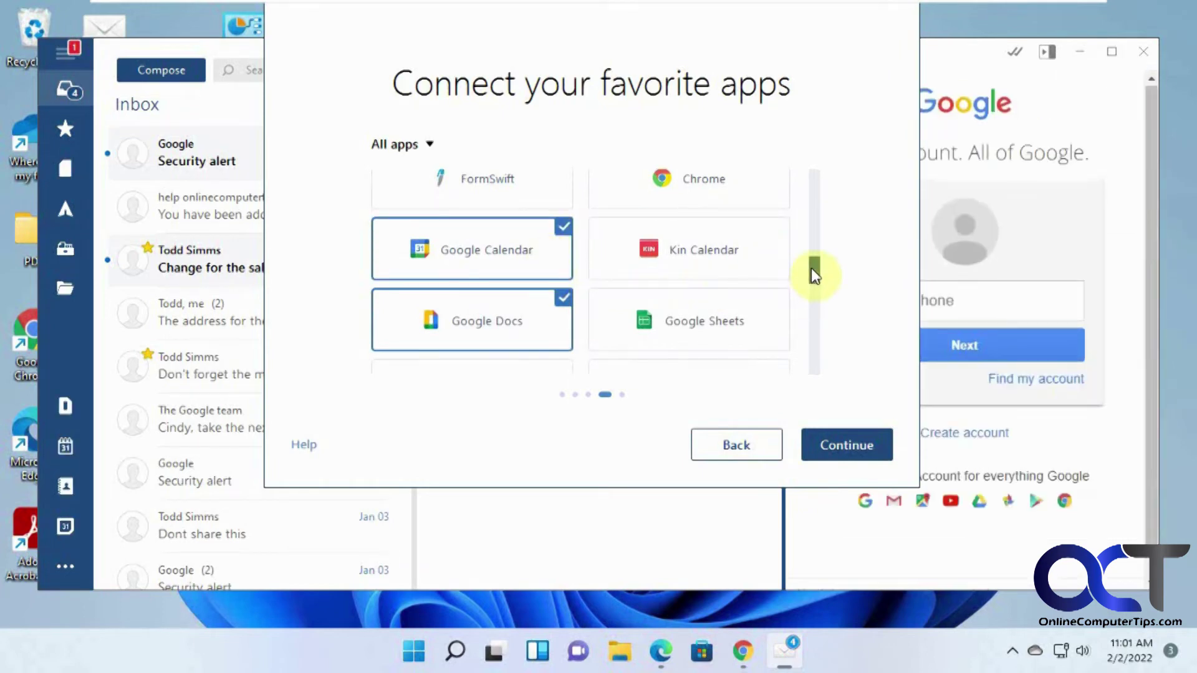
drag(811, 268, 807, 285)
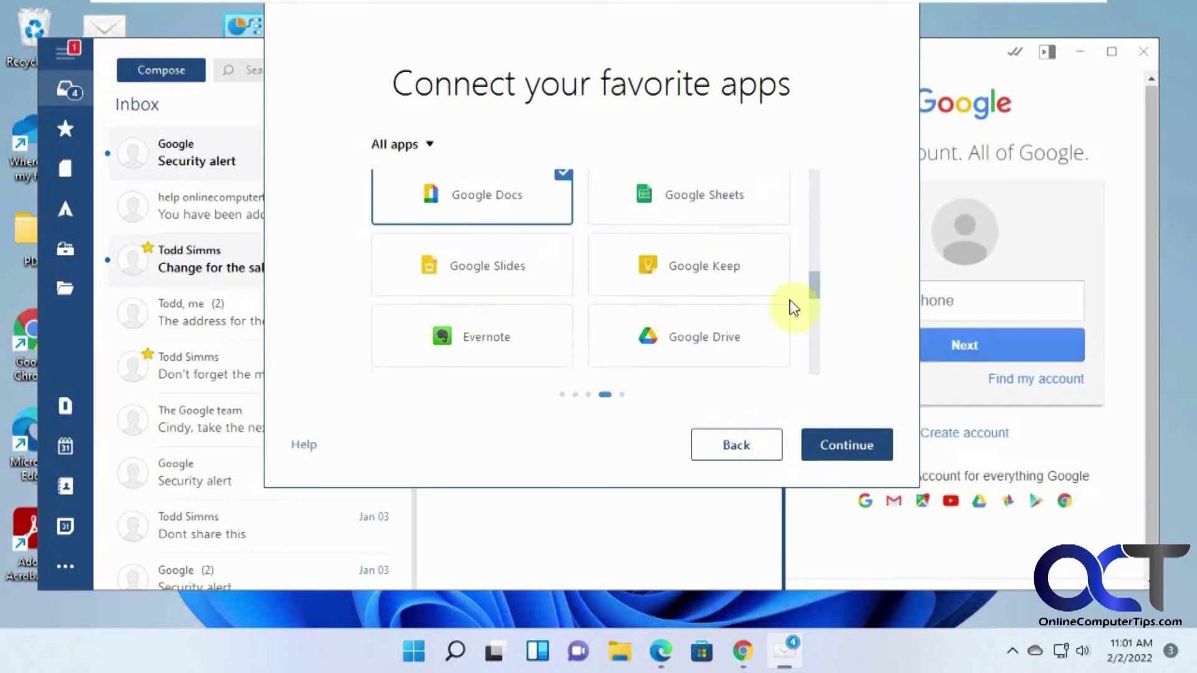
click(732, 332)
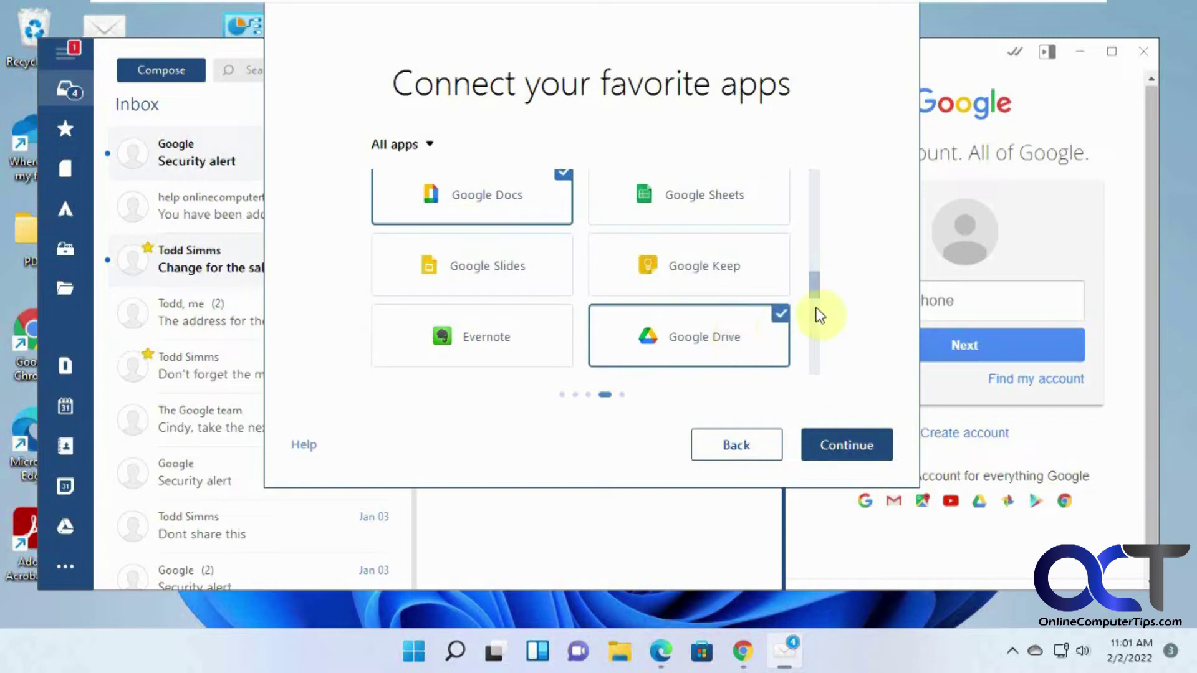
drag(816, 291, 812, 374)
click(833, 440)
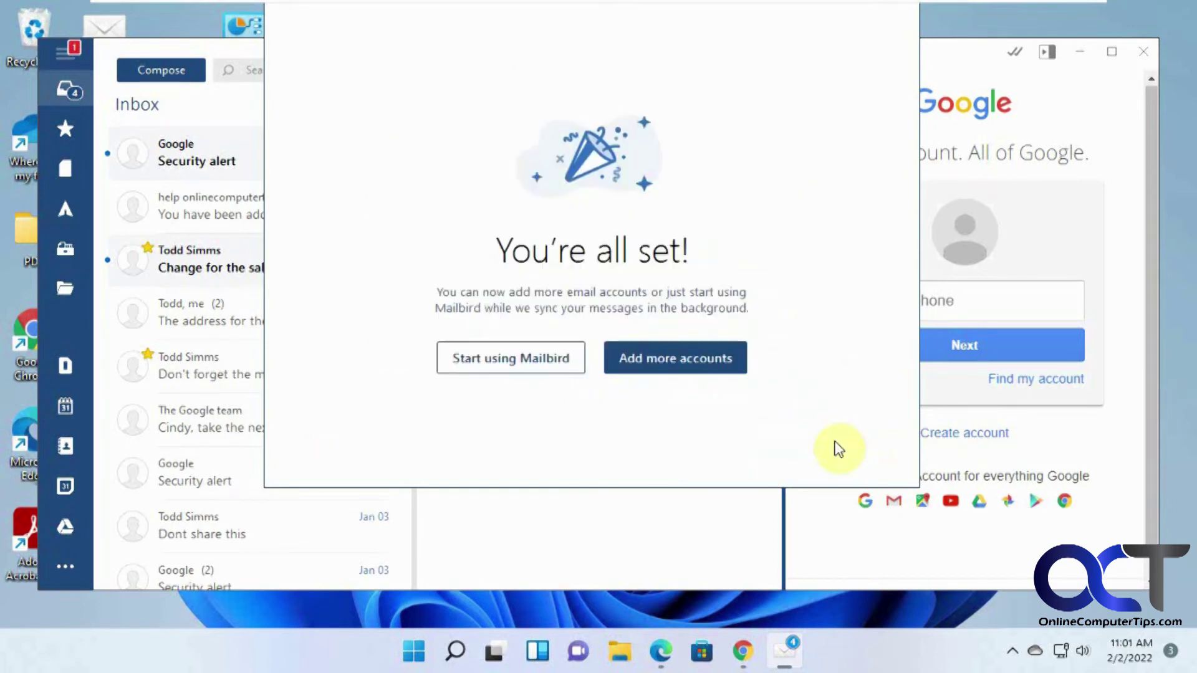
Start the Mailbird Business trial, dismiss its notice, view starred emails, then switch to Google Drive
click(497, 367)
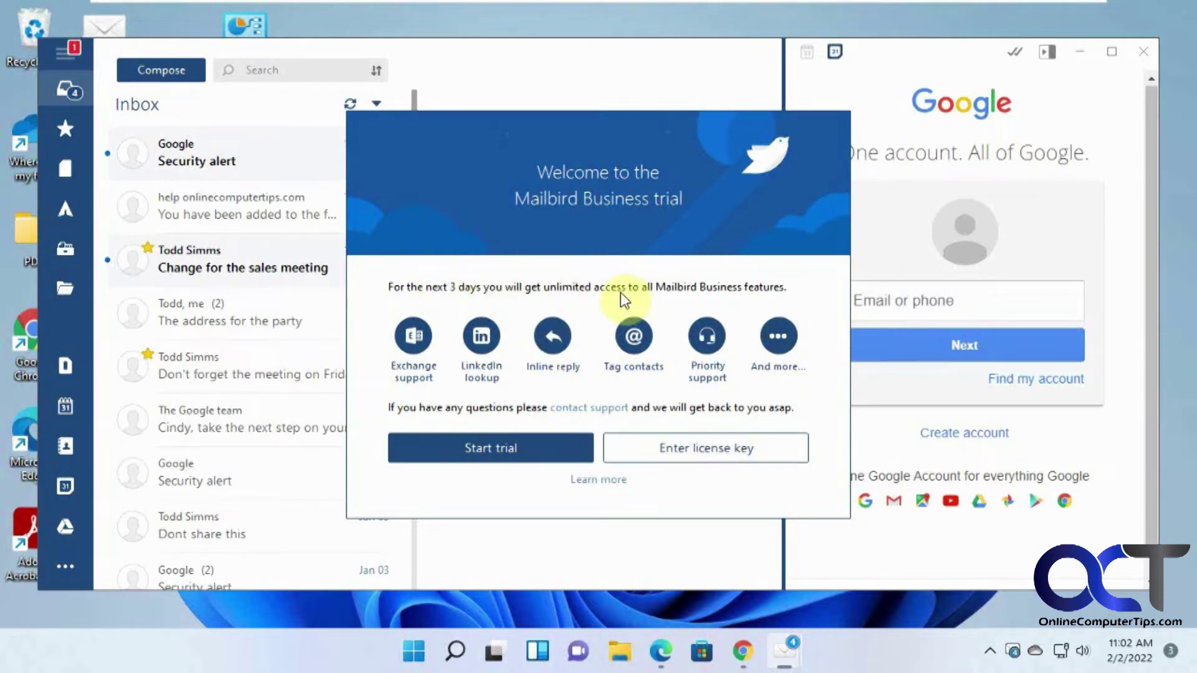
click(522, 448)
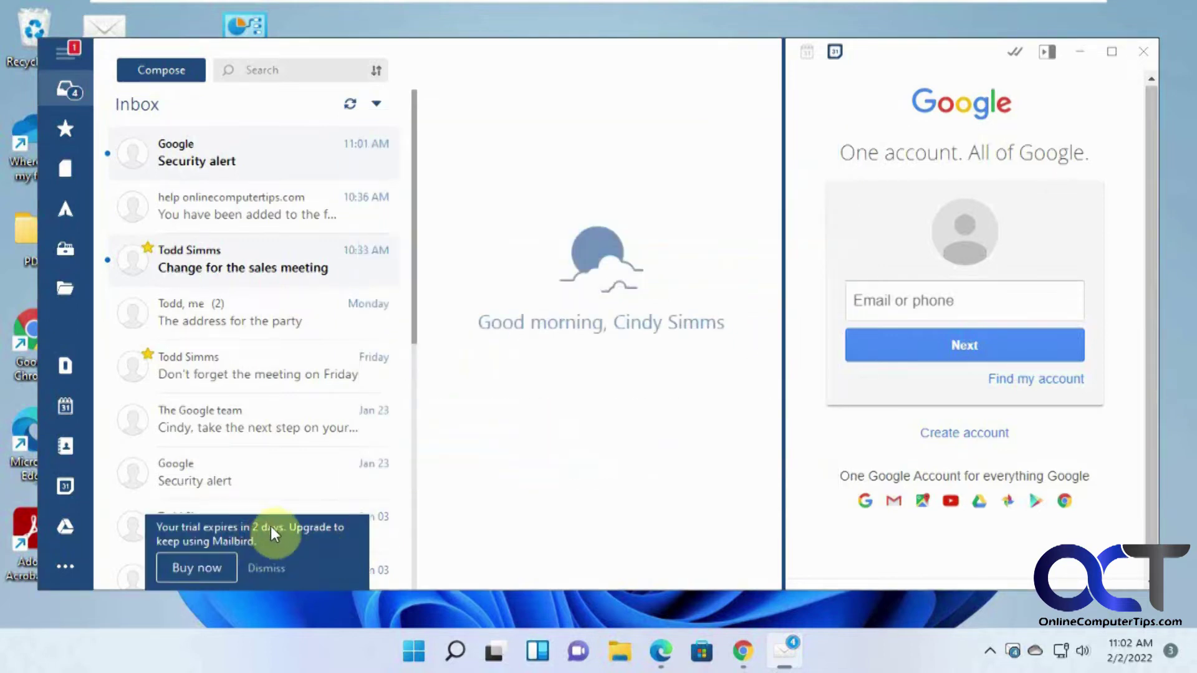
click(281, 572)
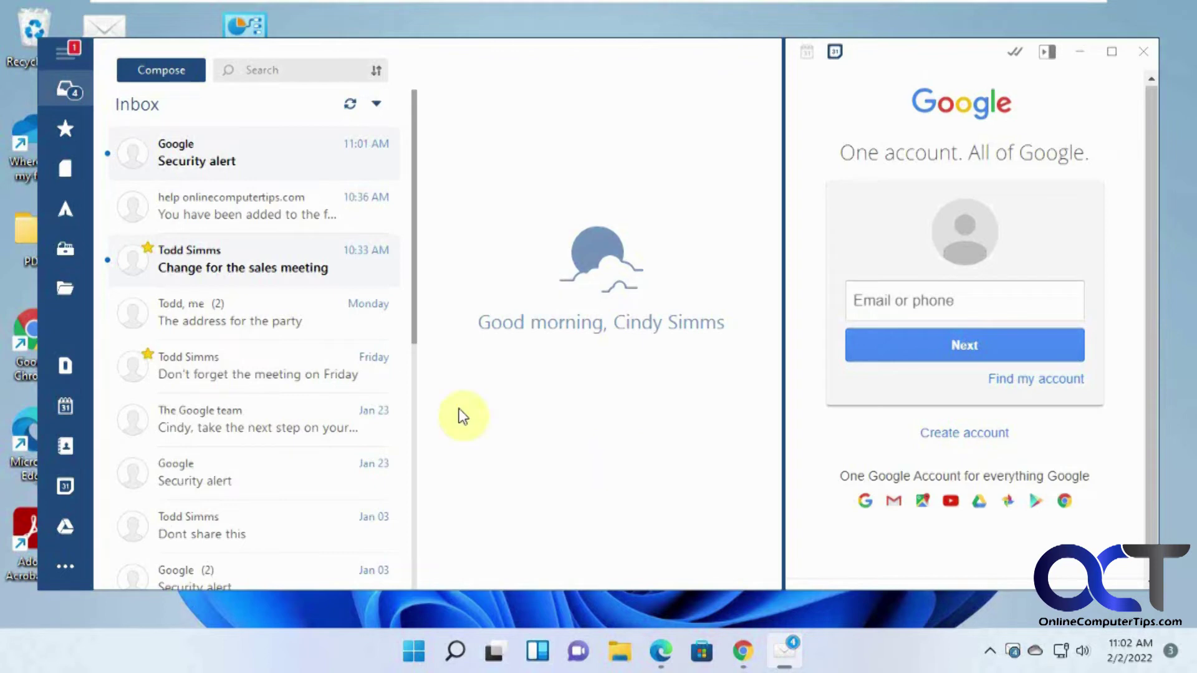
click(69, 133)
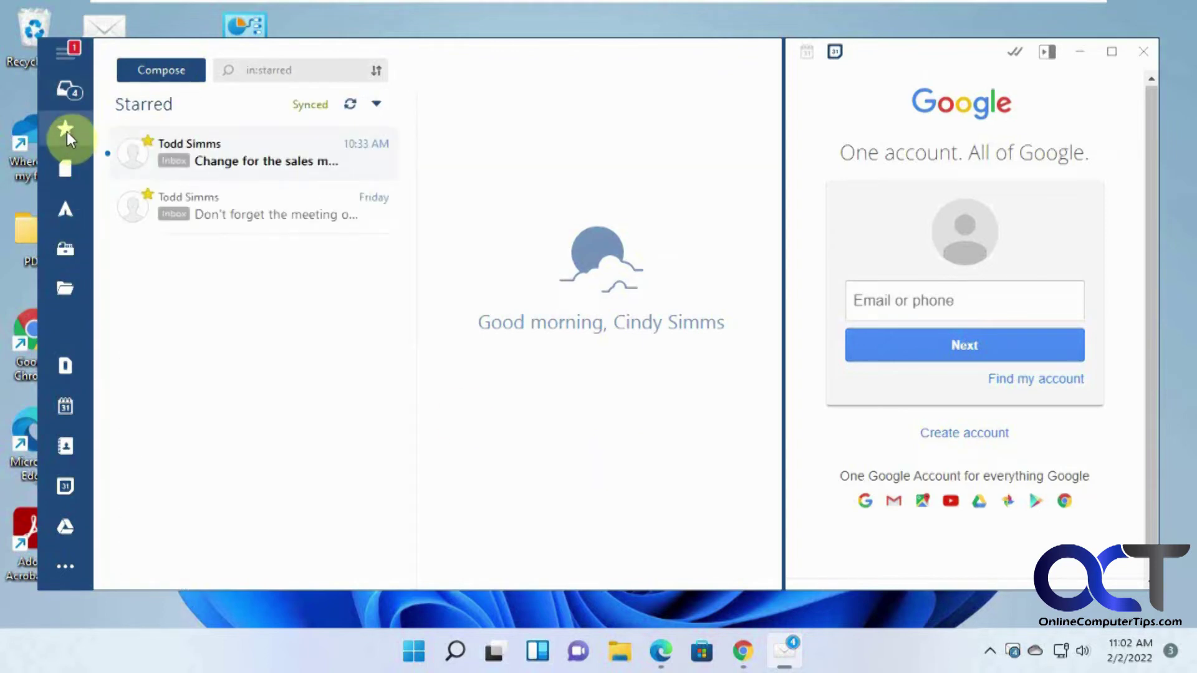
click(744, 653)
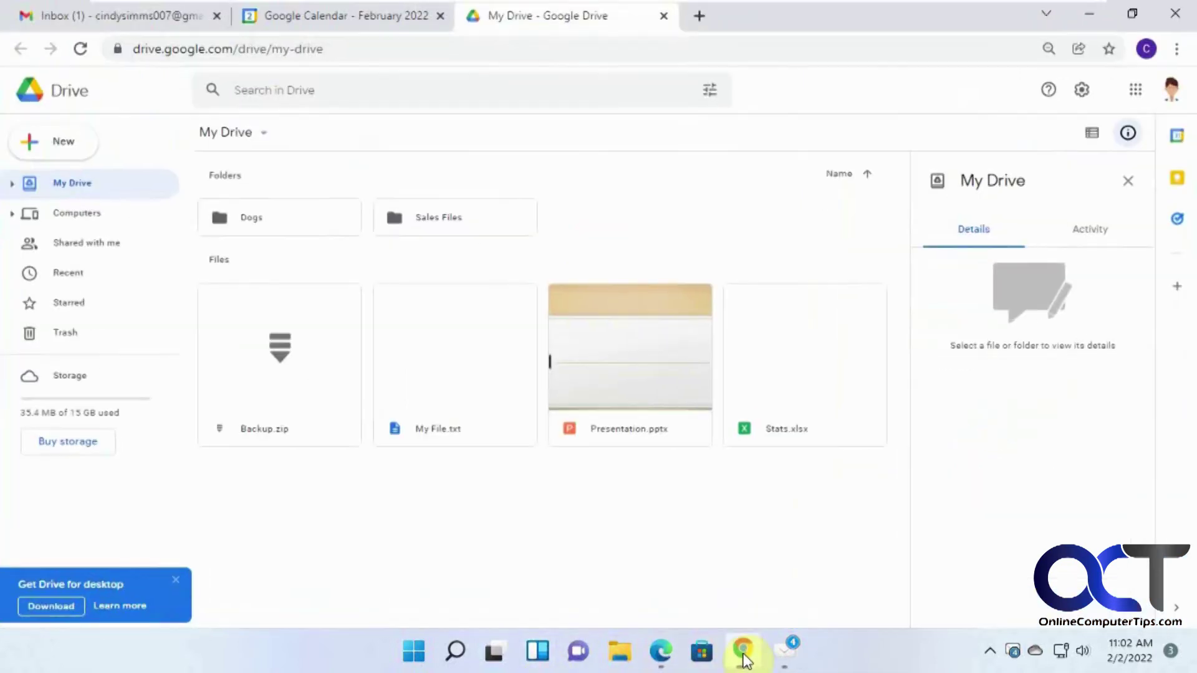
click(148, 11)
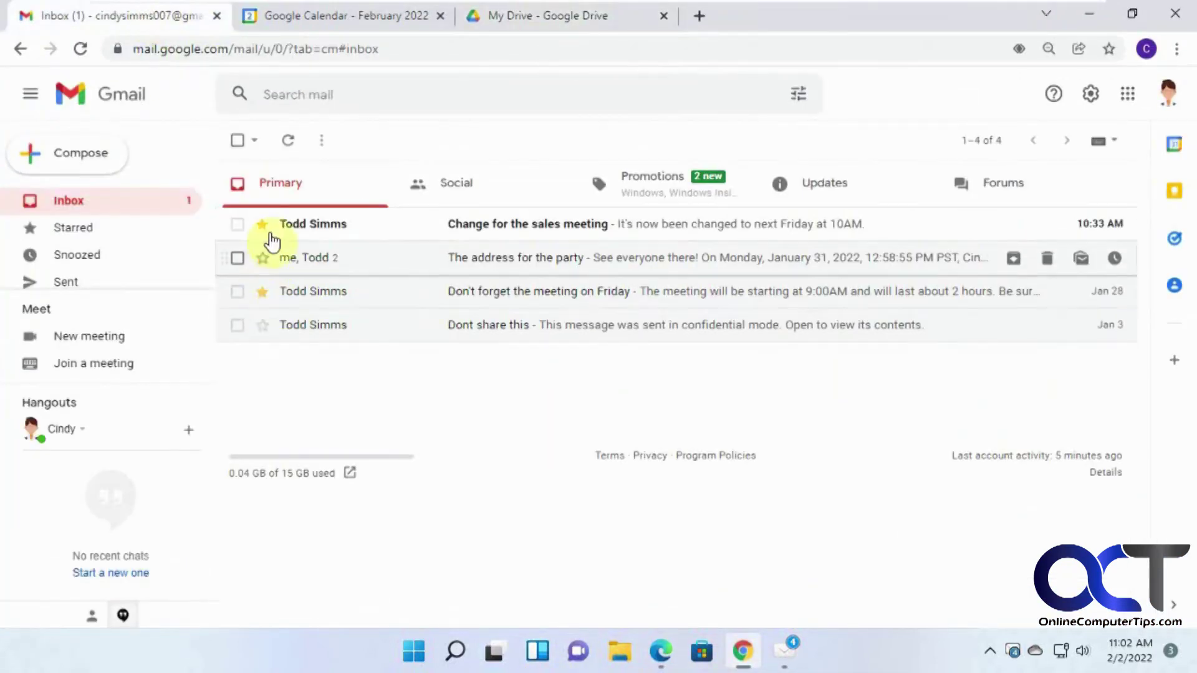
click(781, 652)
click(57, 88)
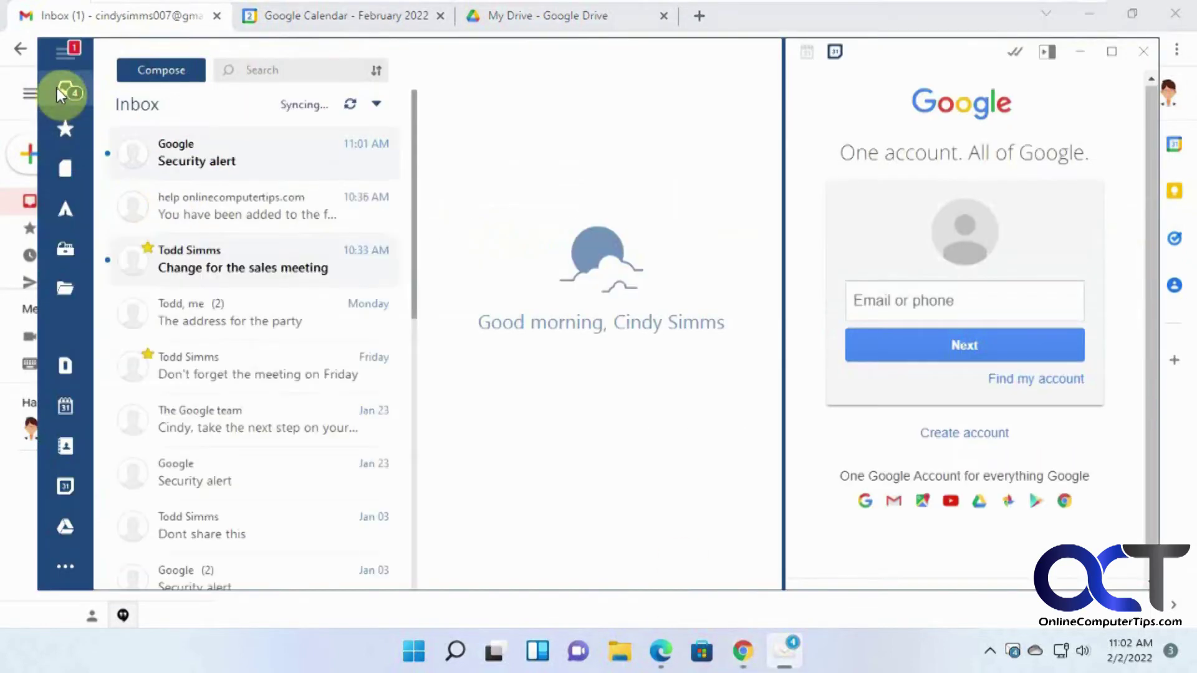
click(744, 654)
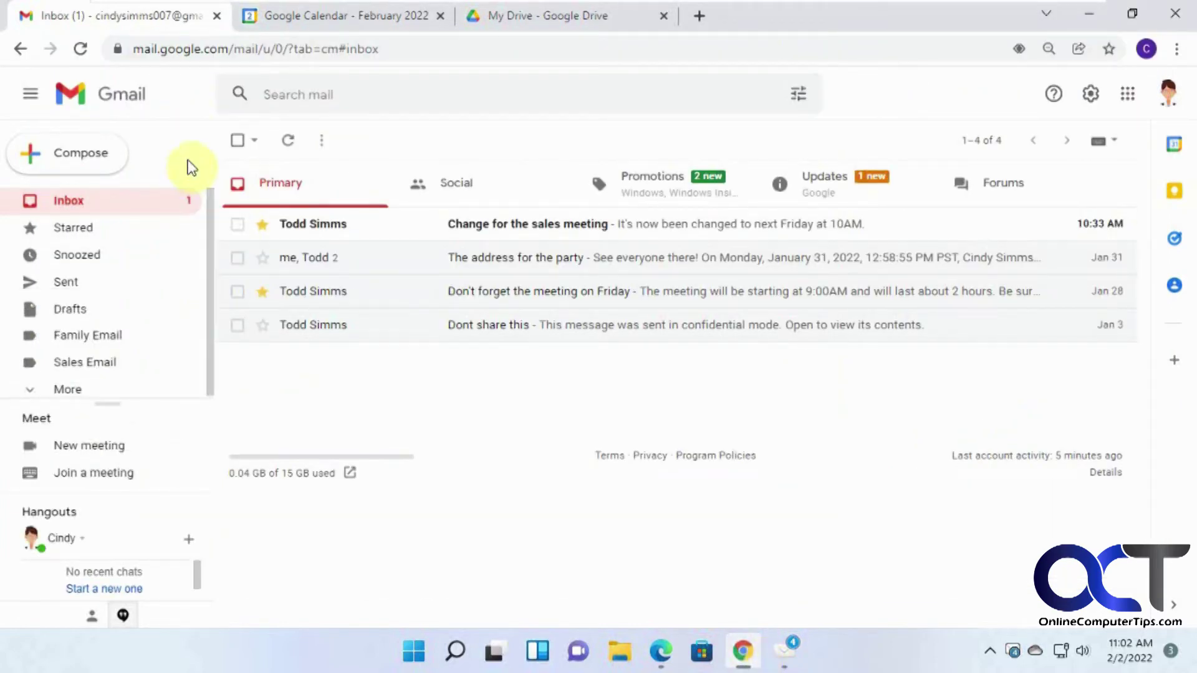
click(669, 193)
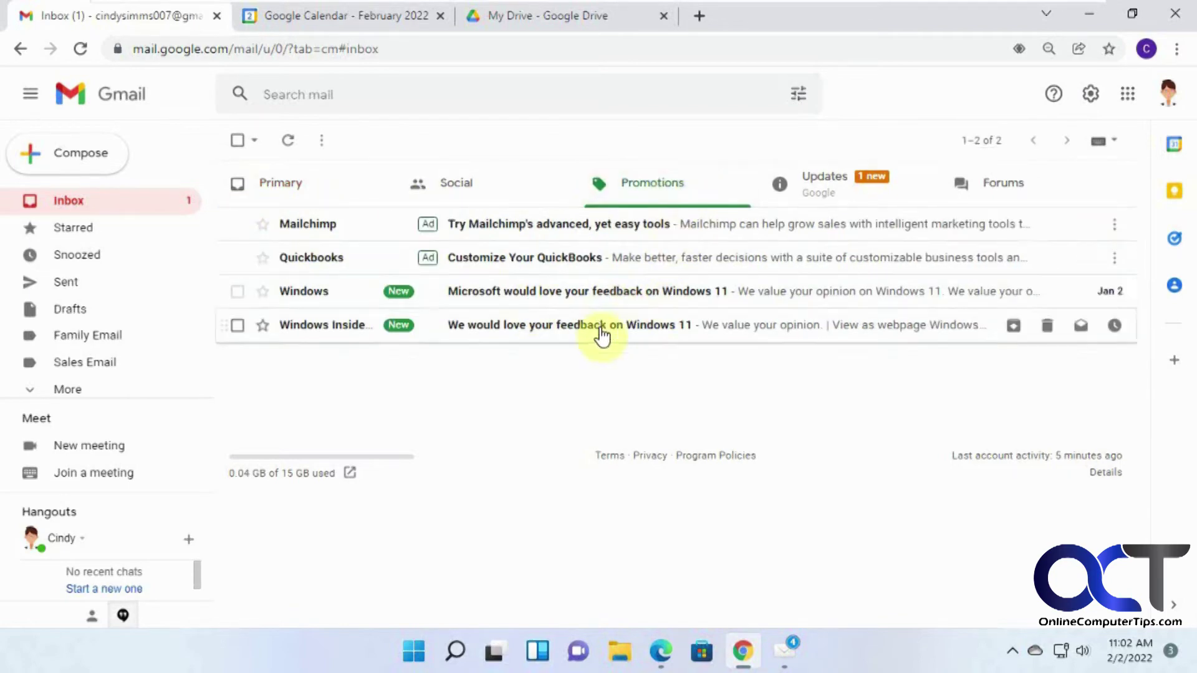
click(784, 655)
scroll(376, 381, down, 4)
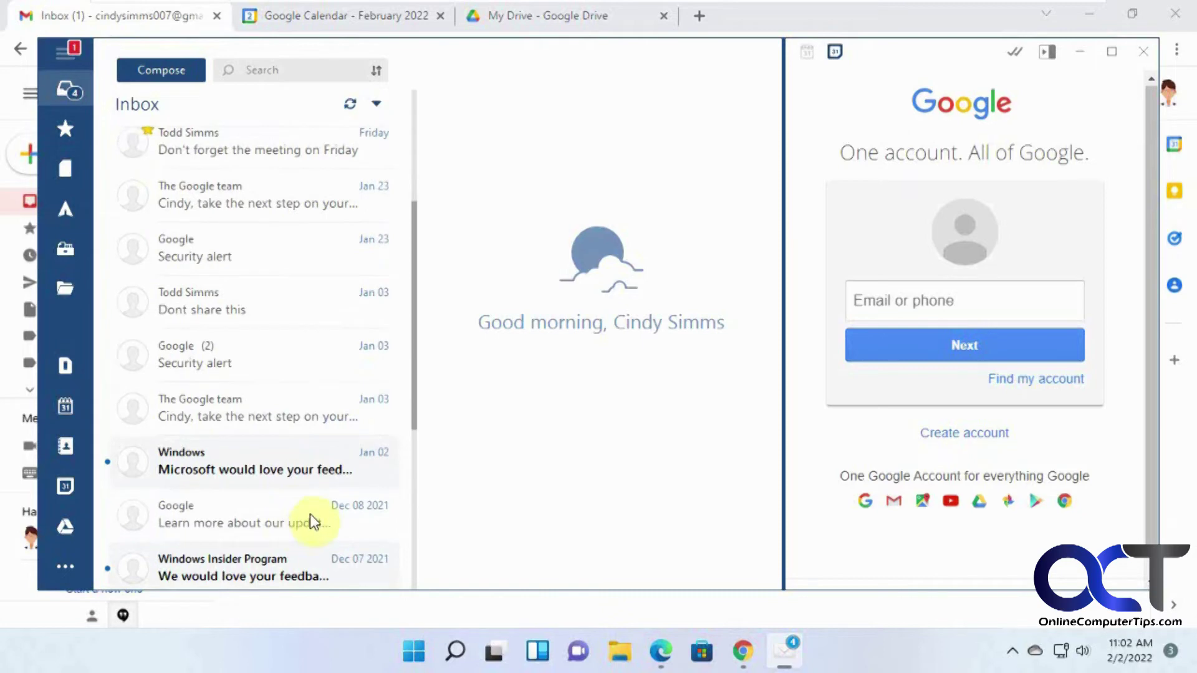
scroll(324, 481, up, 4)
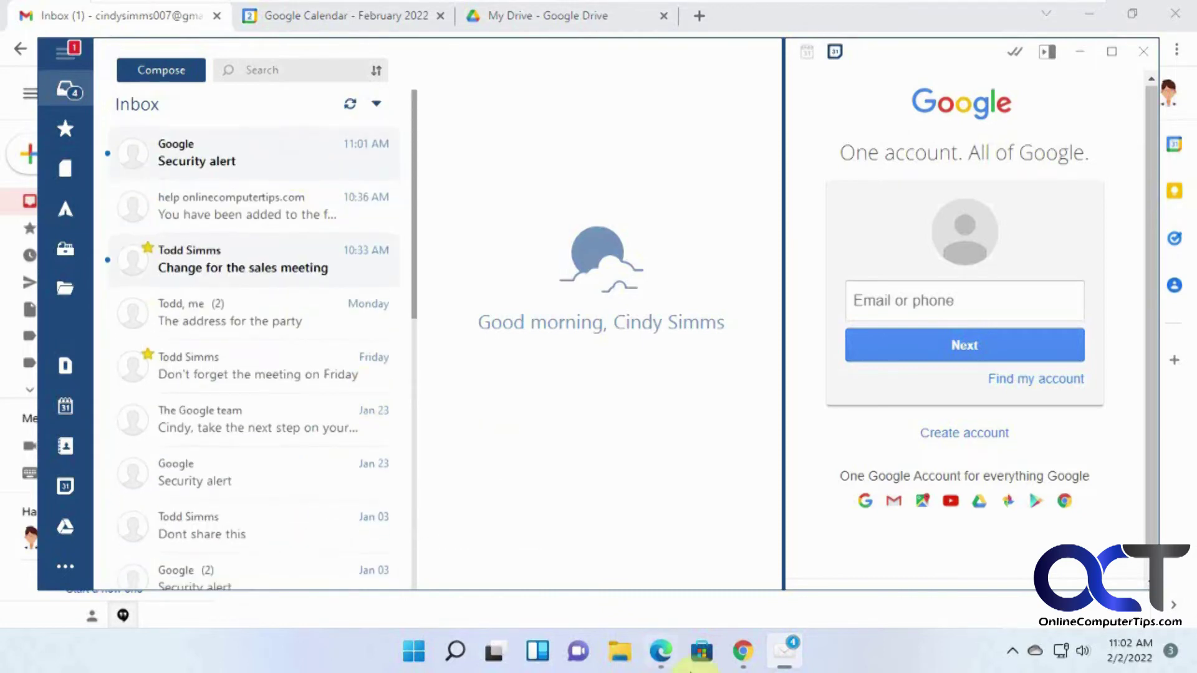
click(756, 654)
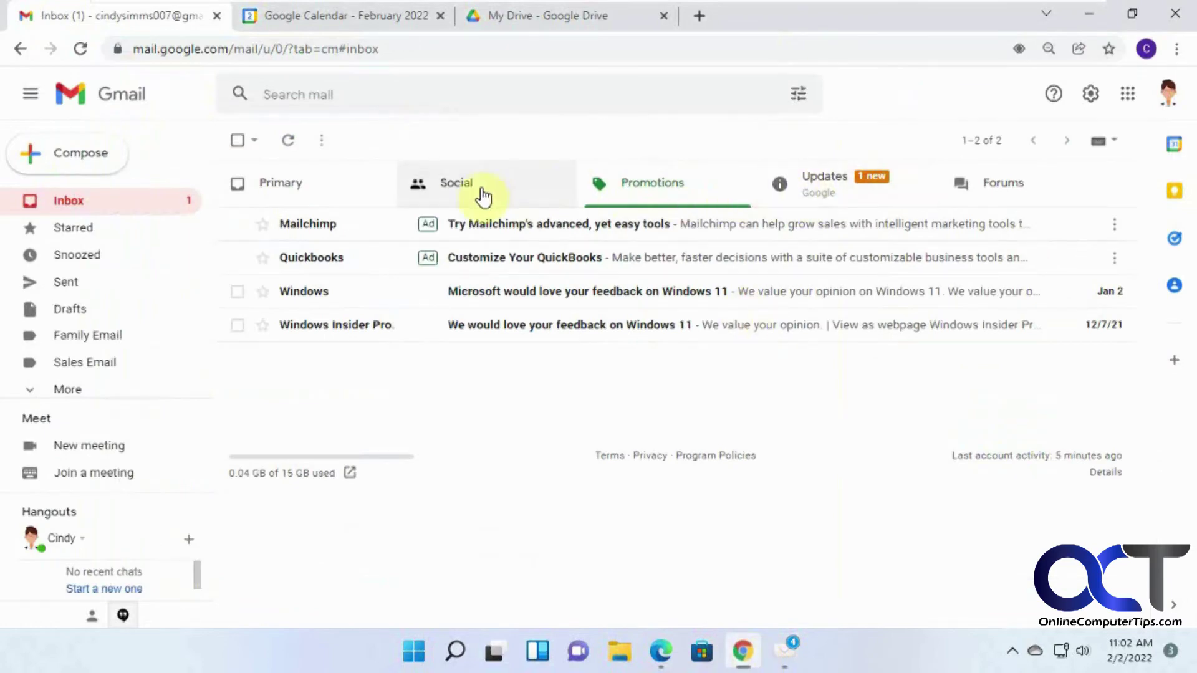
click(773, 187)
click(659, 199)
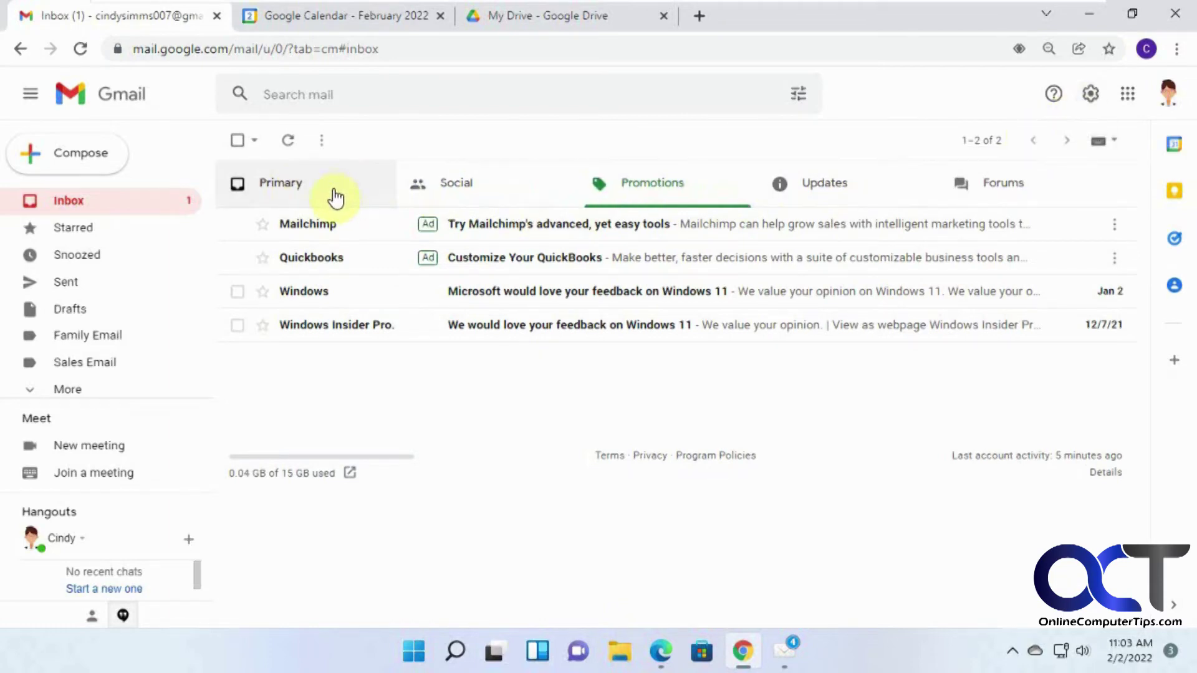
click(785, 649)
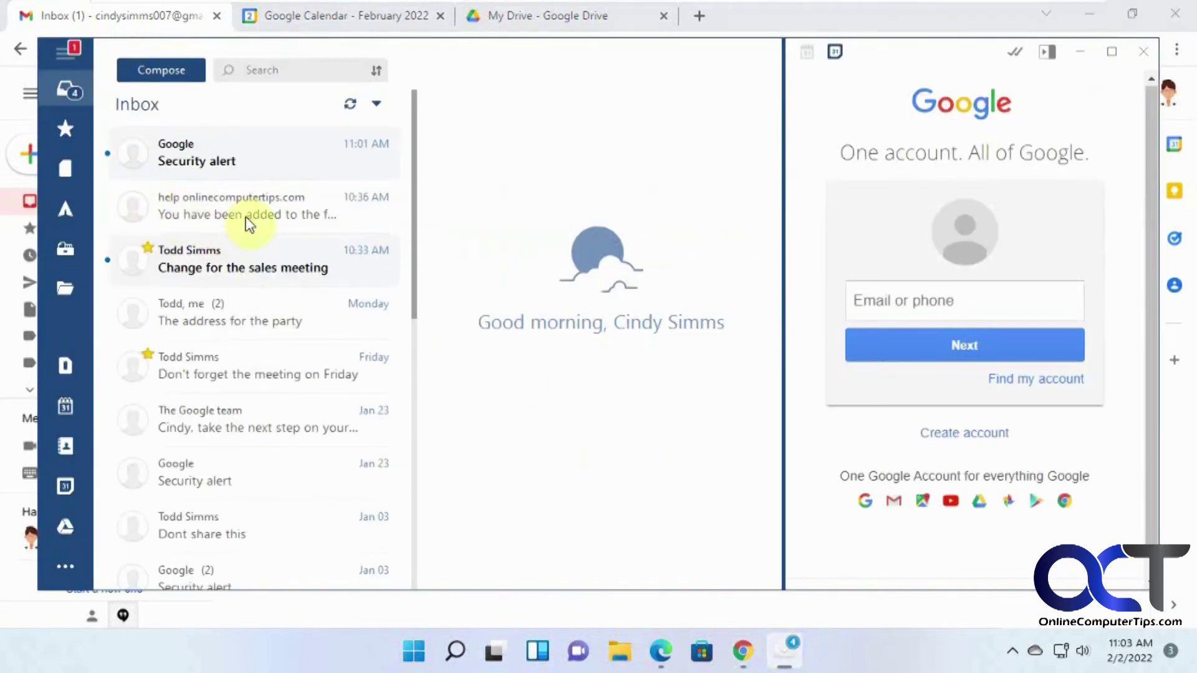
Read the 'Change for the sales meeting' email and browse the Drafts, Sent and All mail folders
click(253, 256)
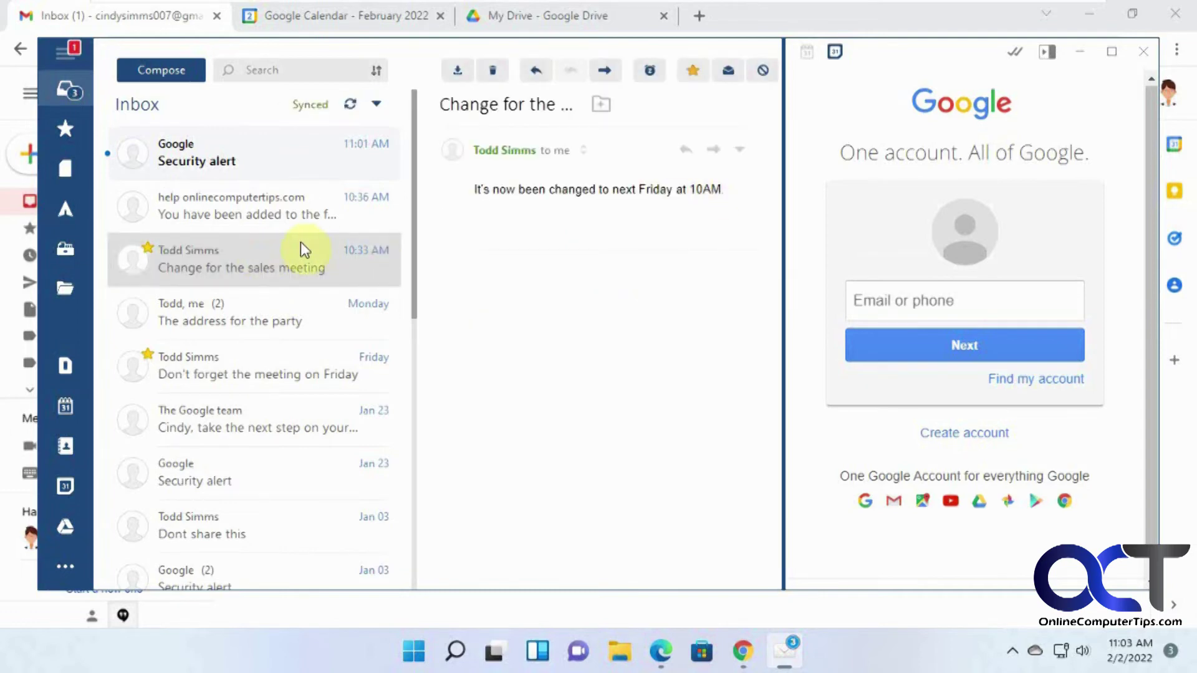
click(72, 178)
click(69, 207)
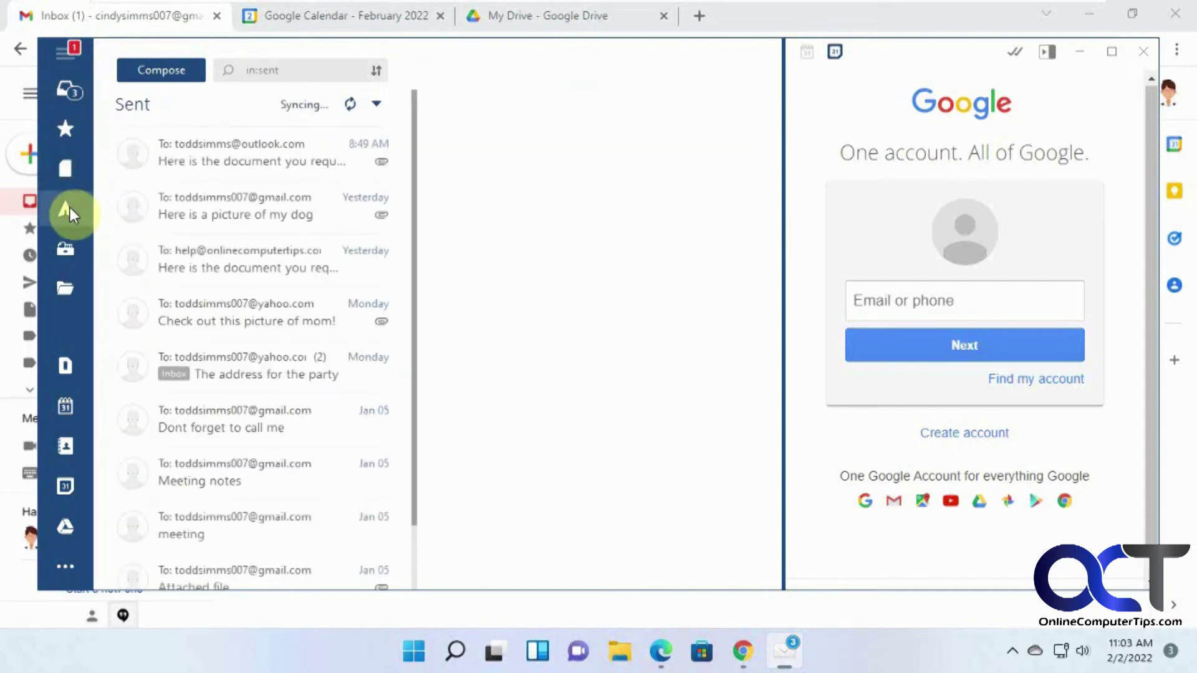
click(68, 246)
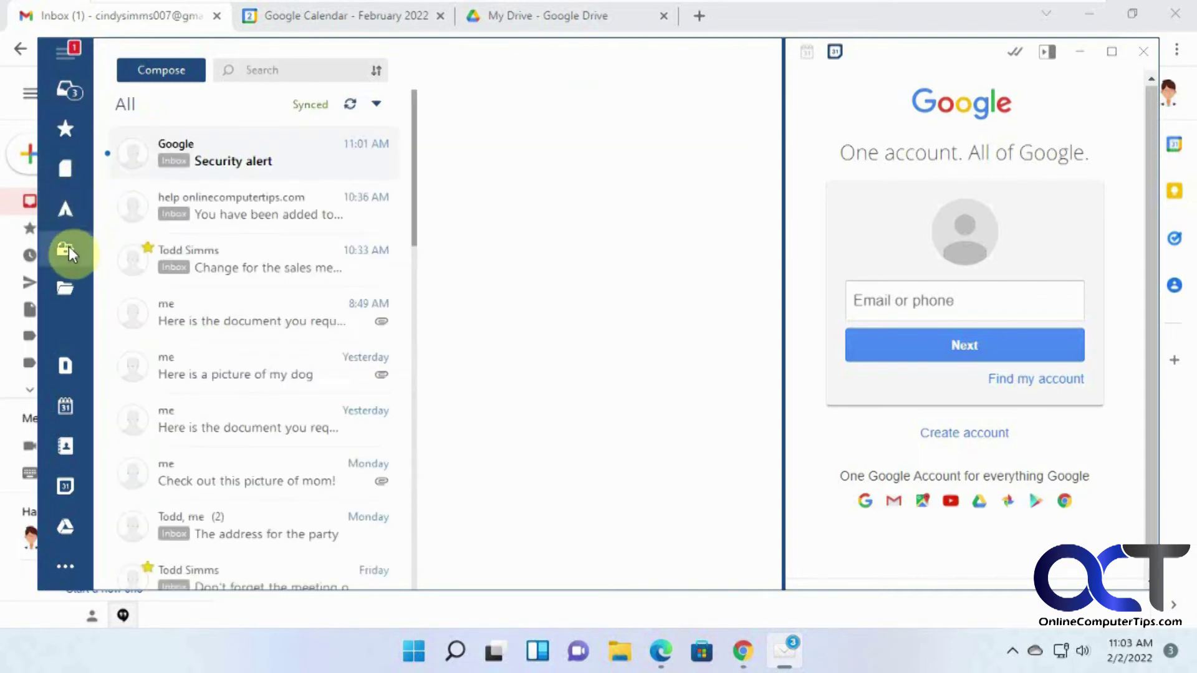
Expand the folder list to check the Family Email and Sales Email labels against Gmail
click(66, 287)
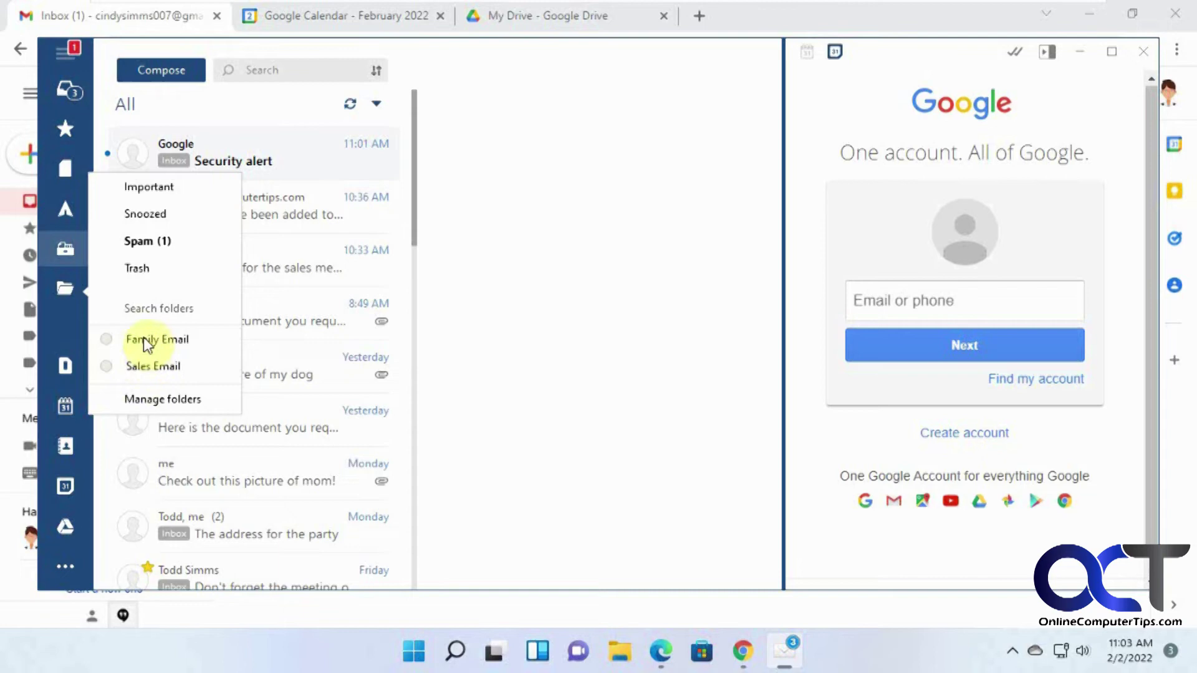
click(743, 652)
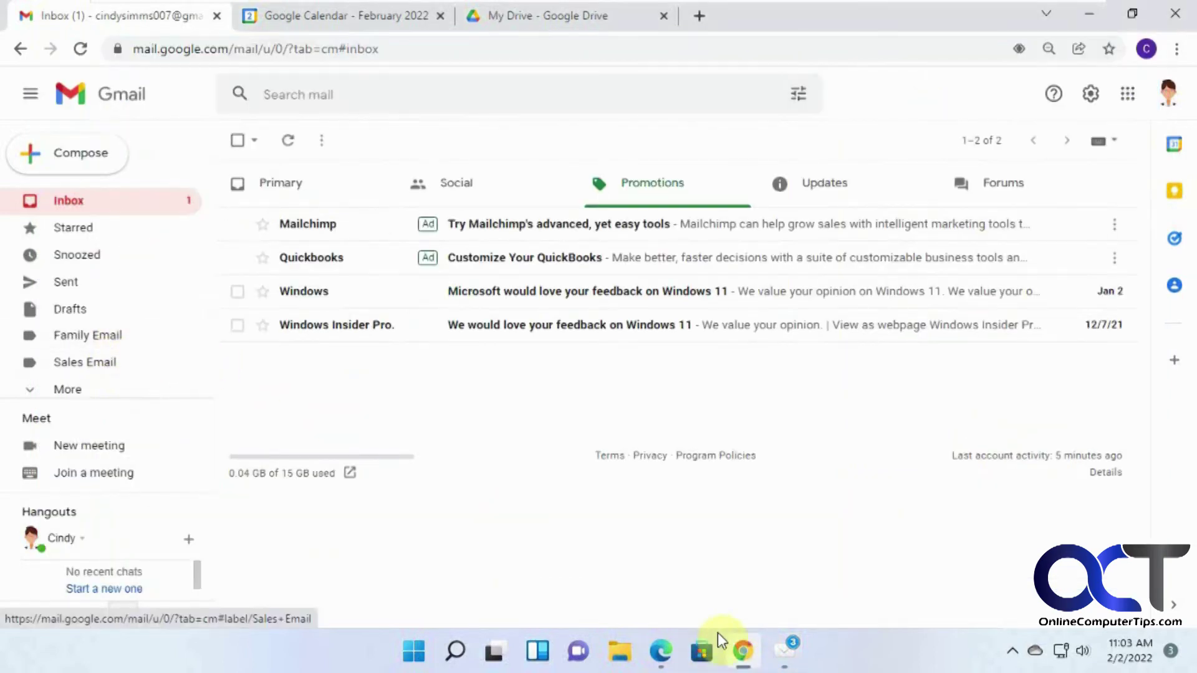
click(791, 648)
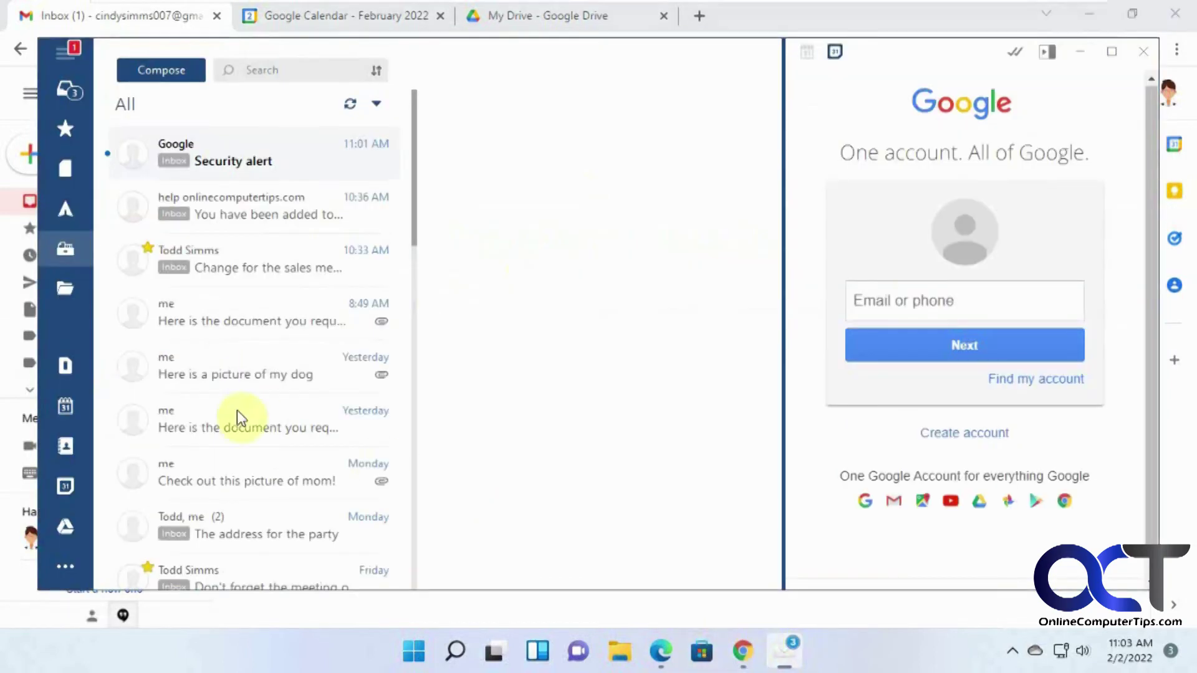
Sign in to Google with the Gmail address and password from Mailbird's Docs view, dismissing the welcome message
click(69, 365)
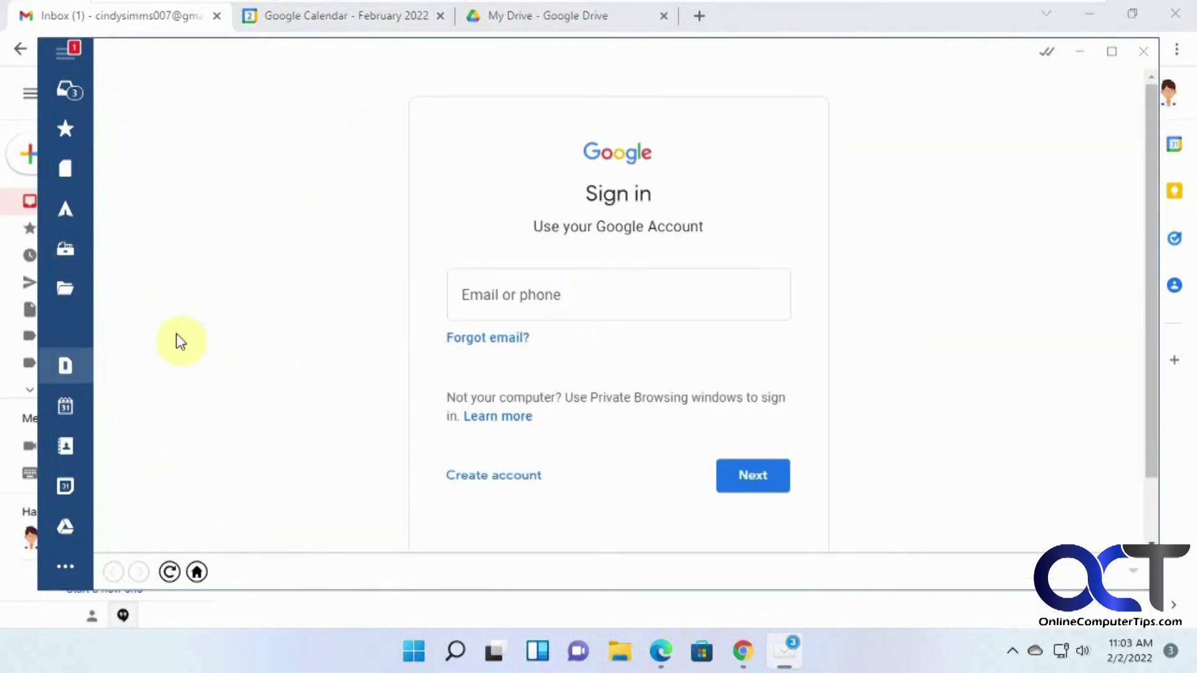
click(520, 298)
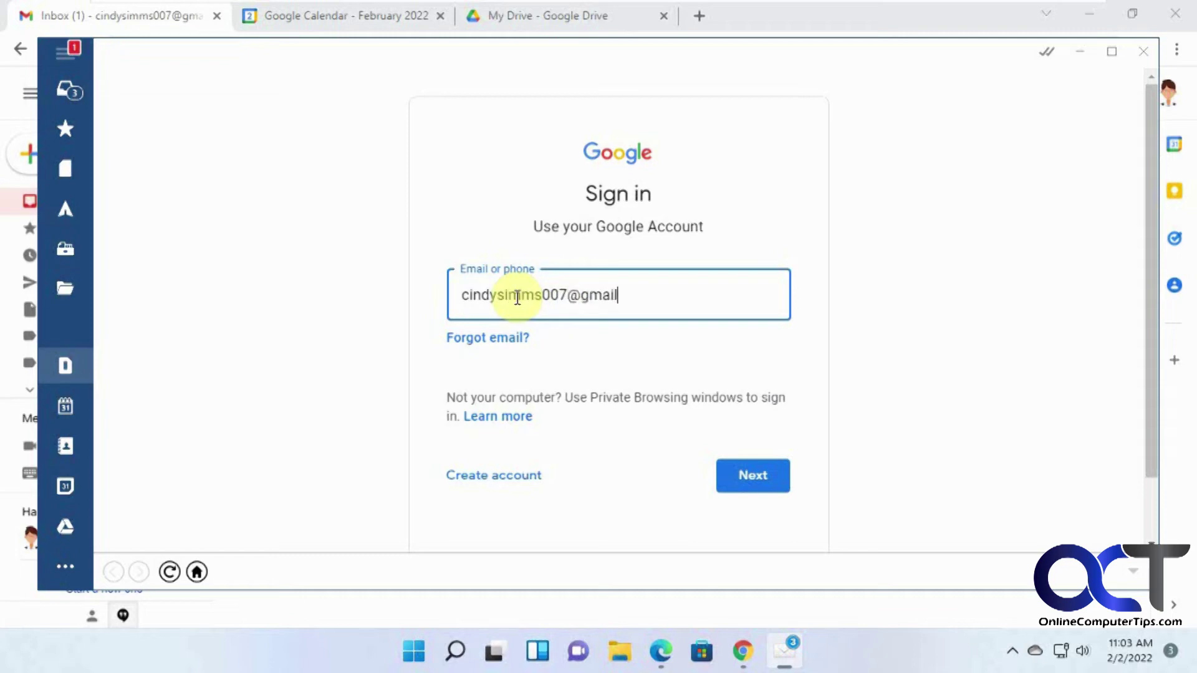
click(755, 476)
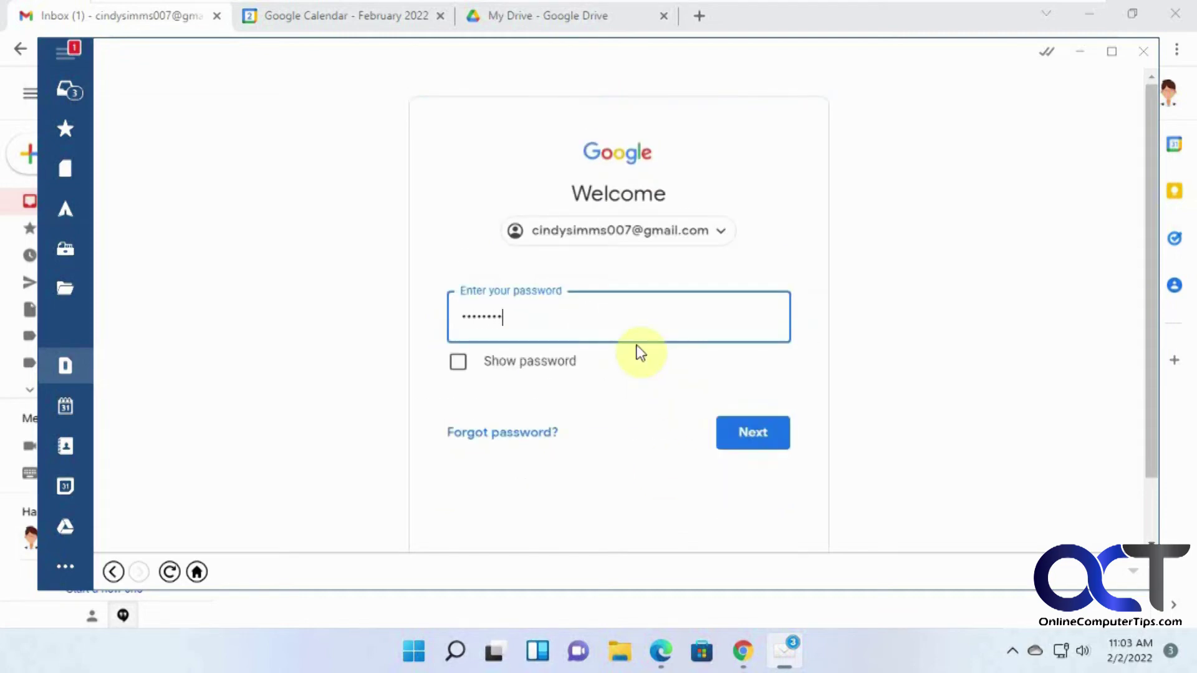
click(756, 432)
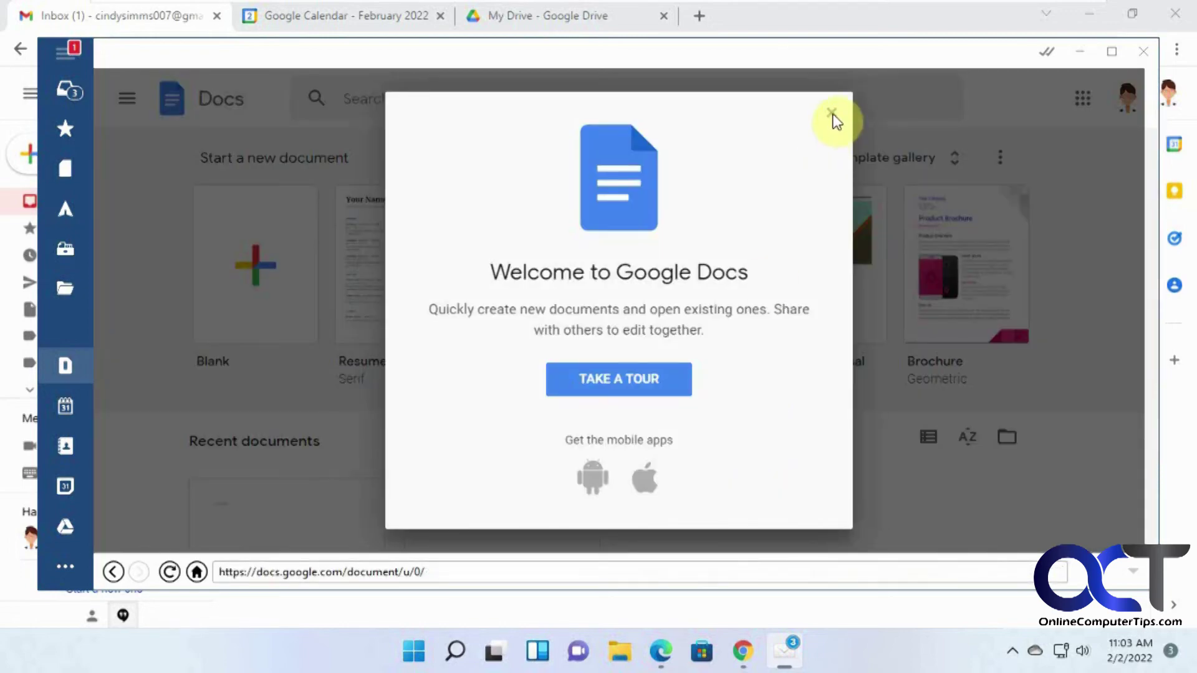
click(833, 115)
scroll(679, 394, down, 3)
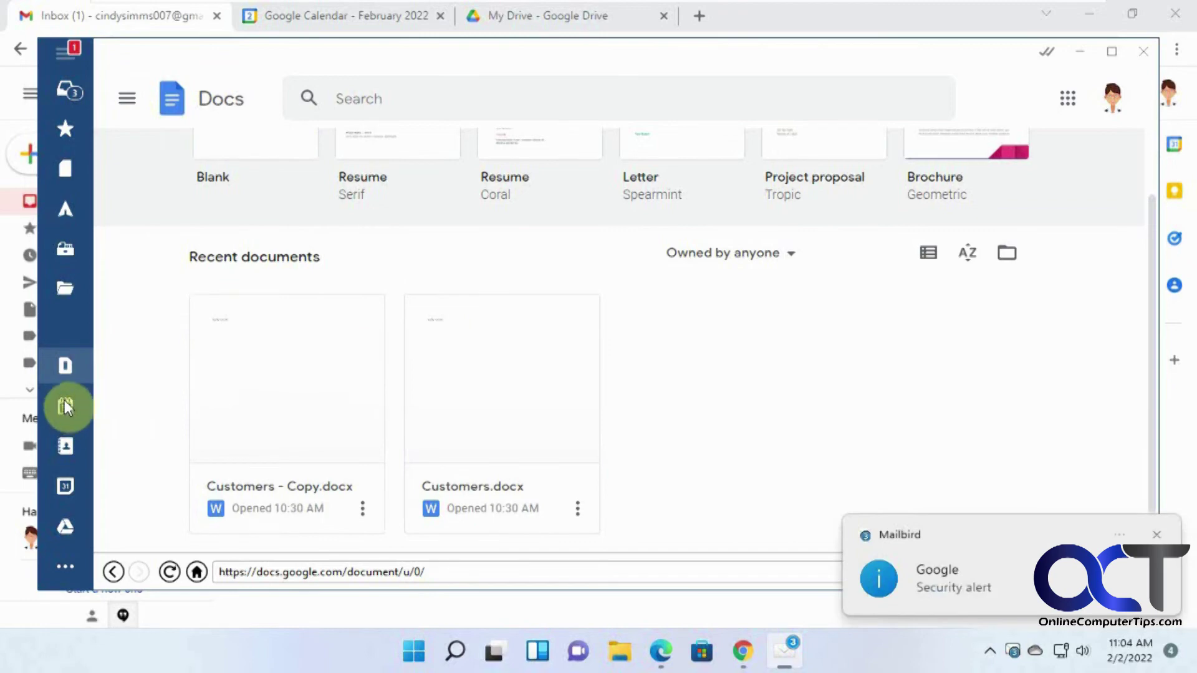
click(1156, 537)
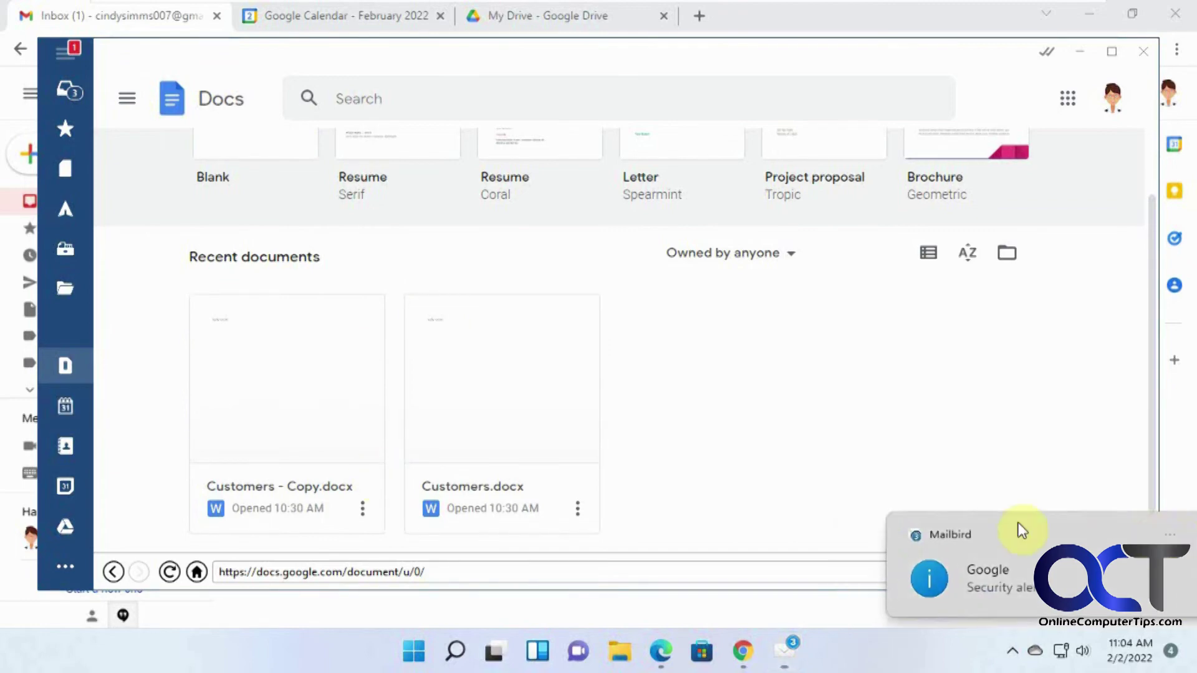
click(66, 406)
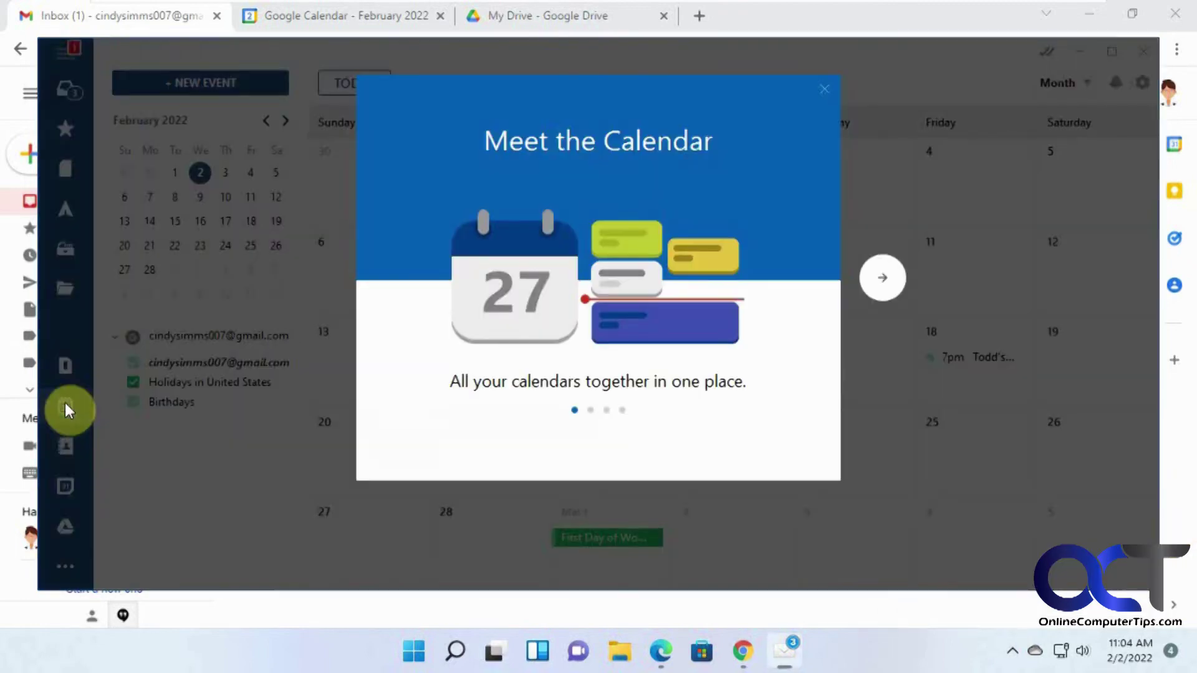
click(824, 89)
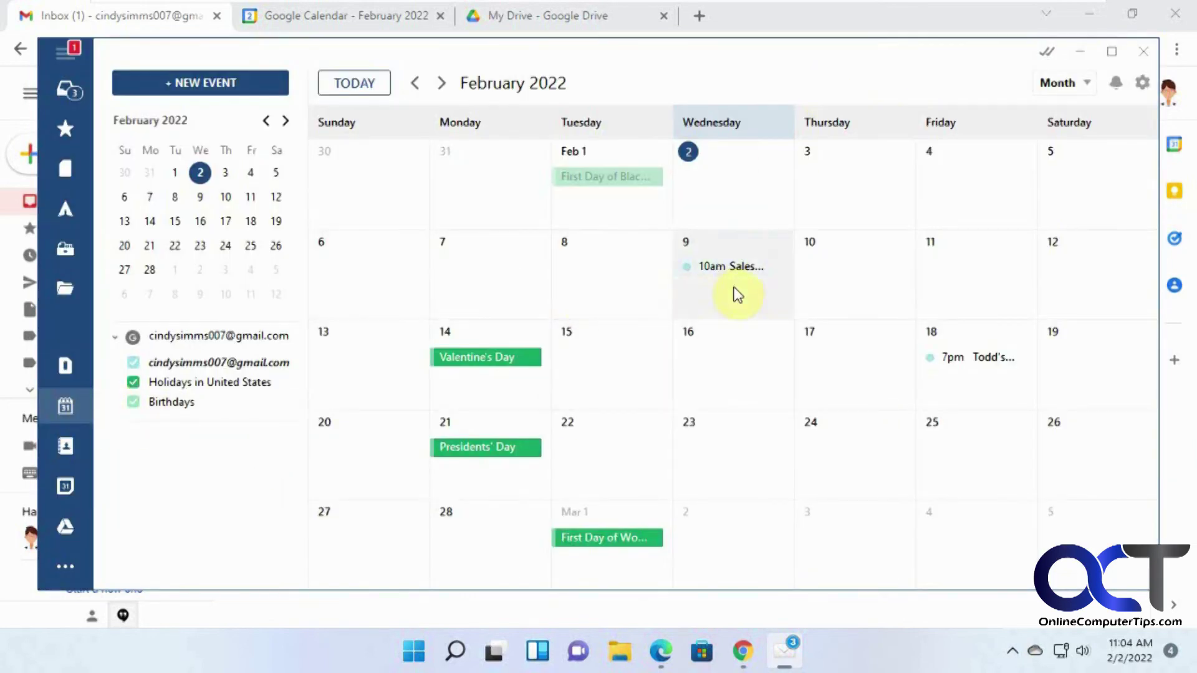
click(743, 652)
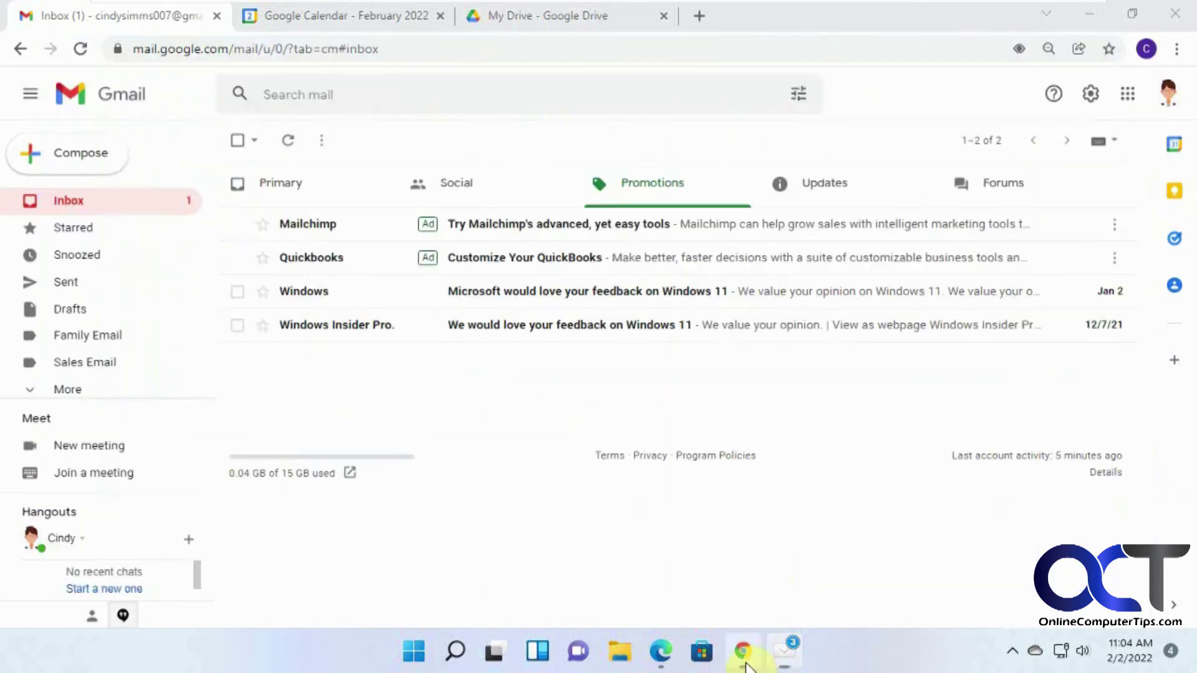
click(329, 19)
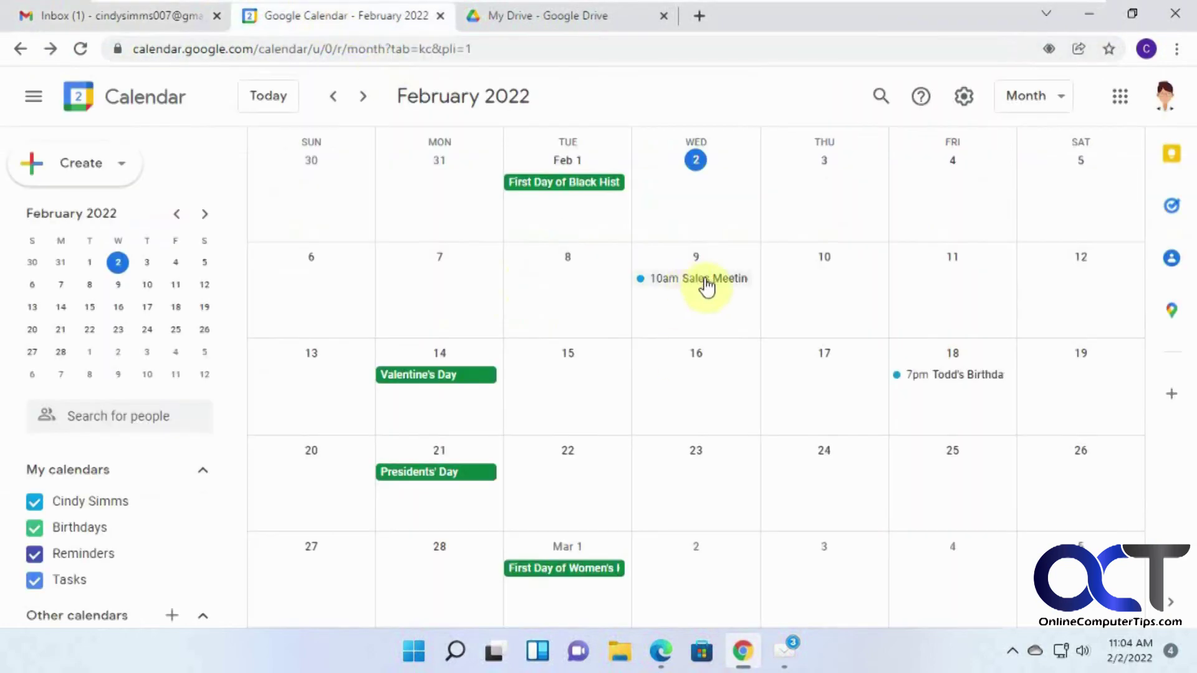
click(787, 650)
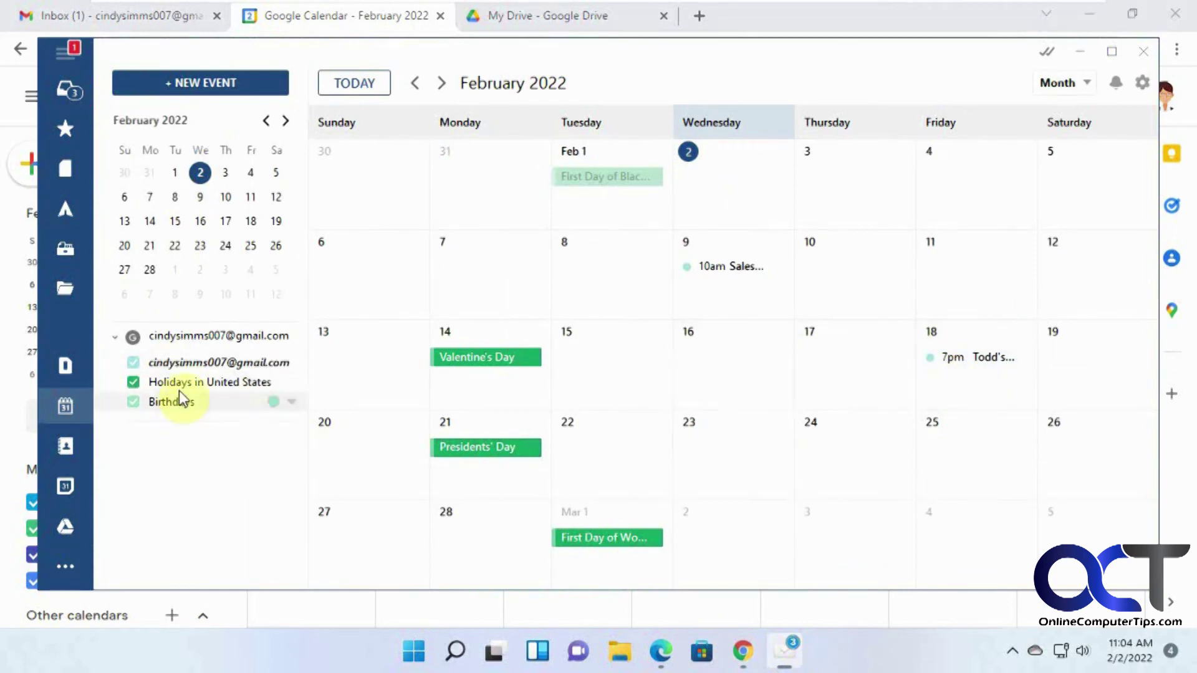
Show Mailbird's empty All contacts list, open Google Contacts in a new Chrome tab, then return
click(70, 447)
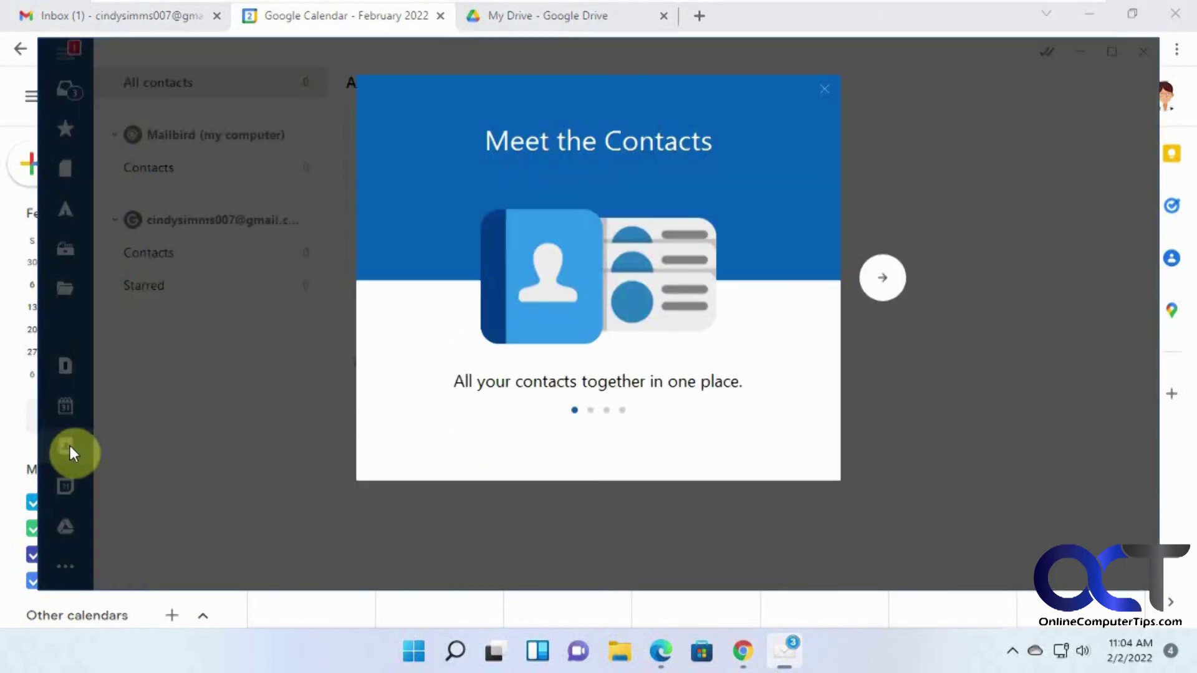
click(825, 89)
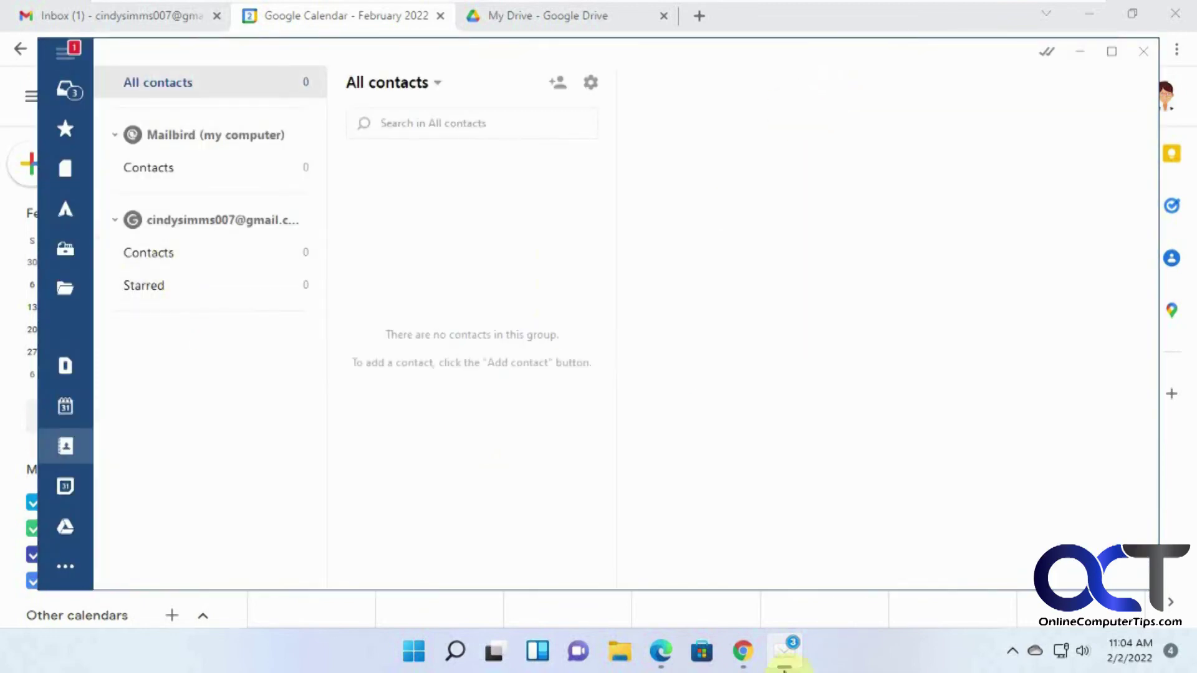
click(743, 651)
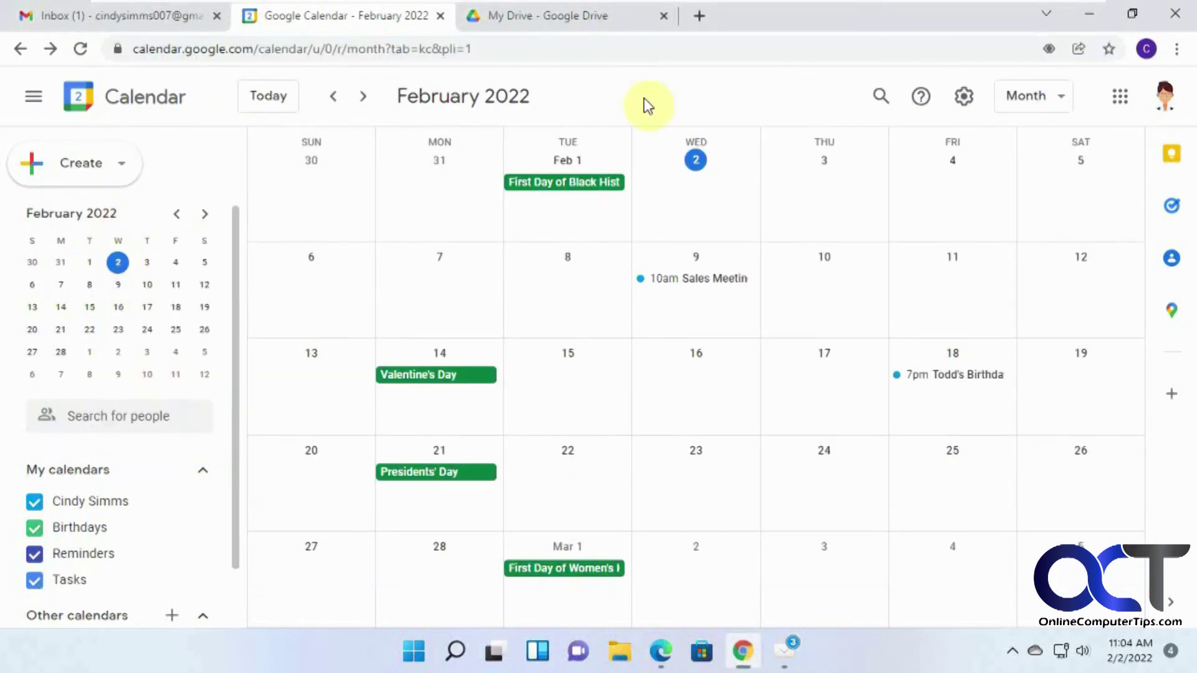
click(699, 16)
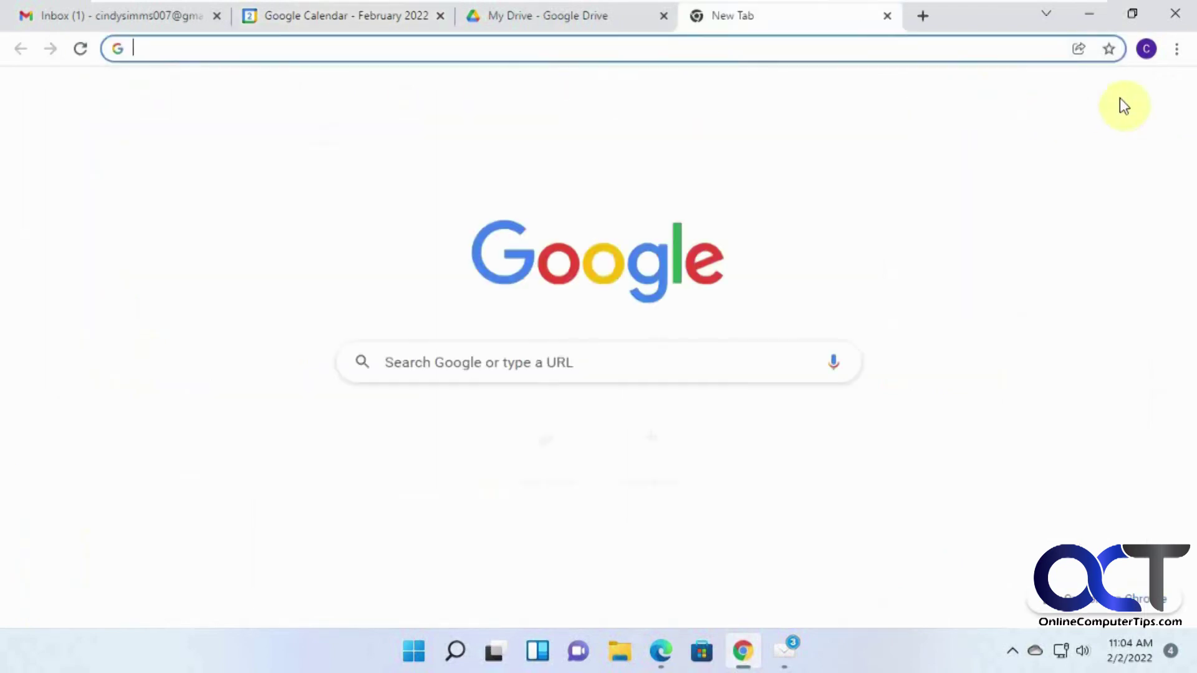
click(1120, 97)
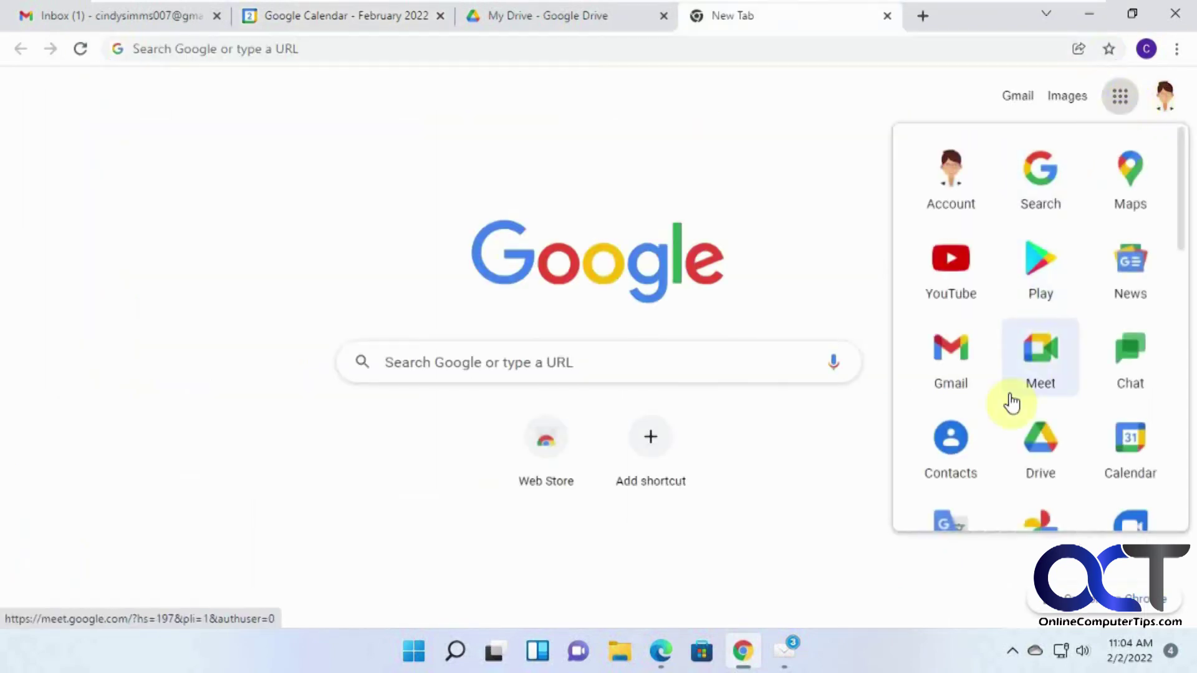
click(951, 438)
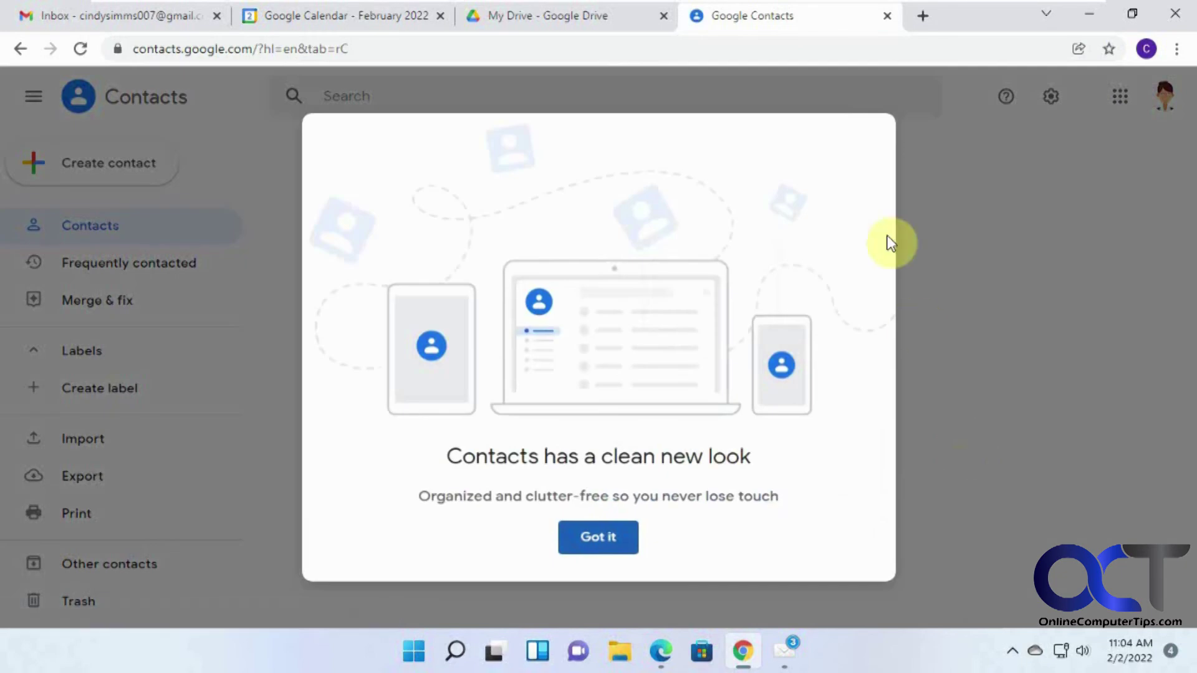
click(611, 544)
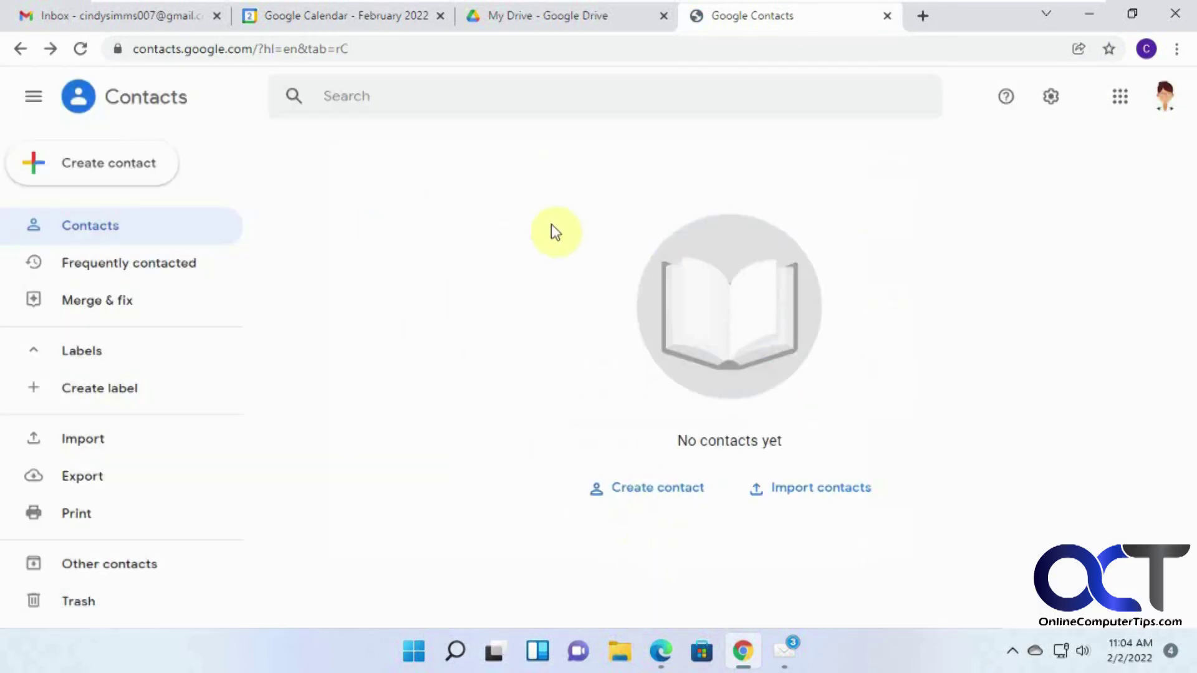
click(783, 656)
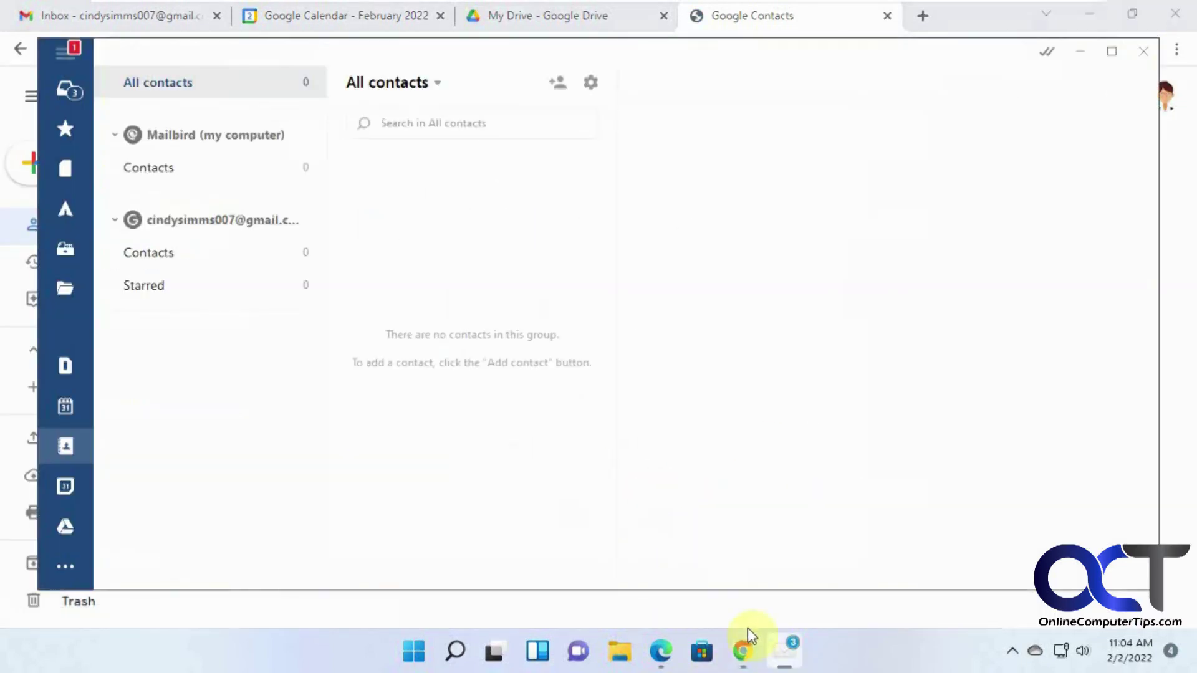
Open Mailbird's Google Drive view showing My Drive with the Dogs and Sales Files folders
click(66, 484)
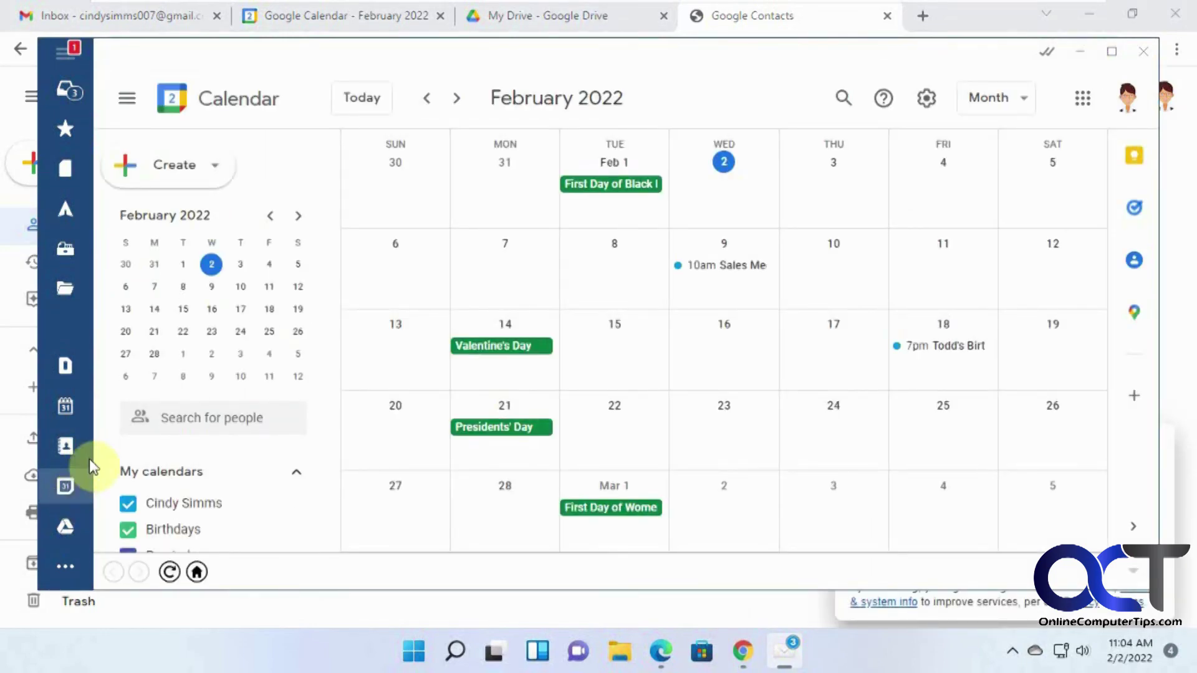
click(66, 526)
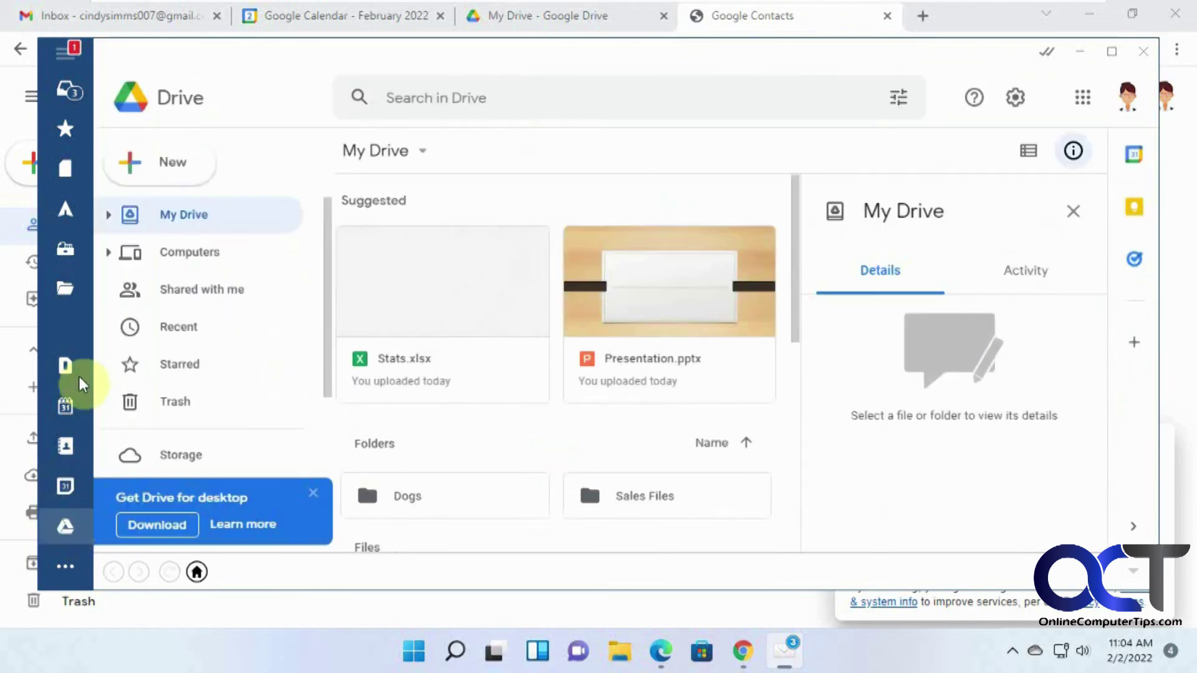
click(316, 498)
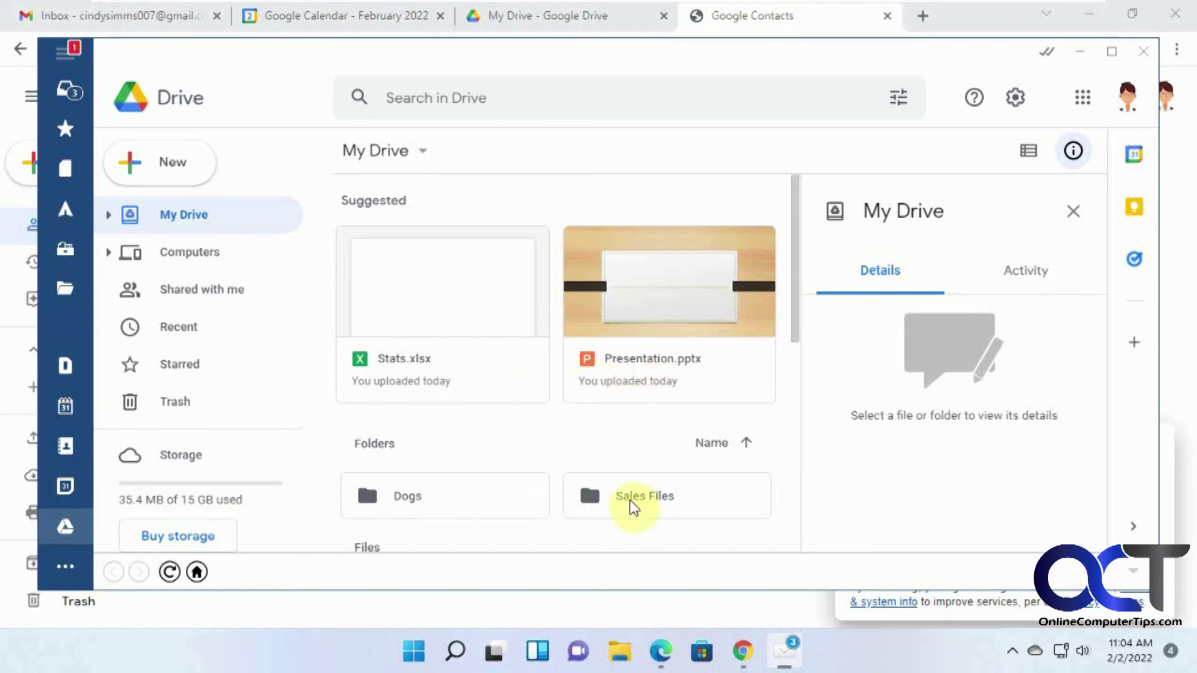
Compare it with Chrome's My Drive tab, then return to Mailbird's Drive view
click(744, 653)
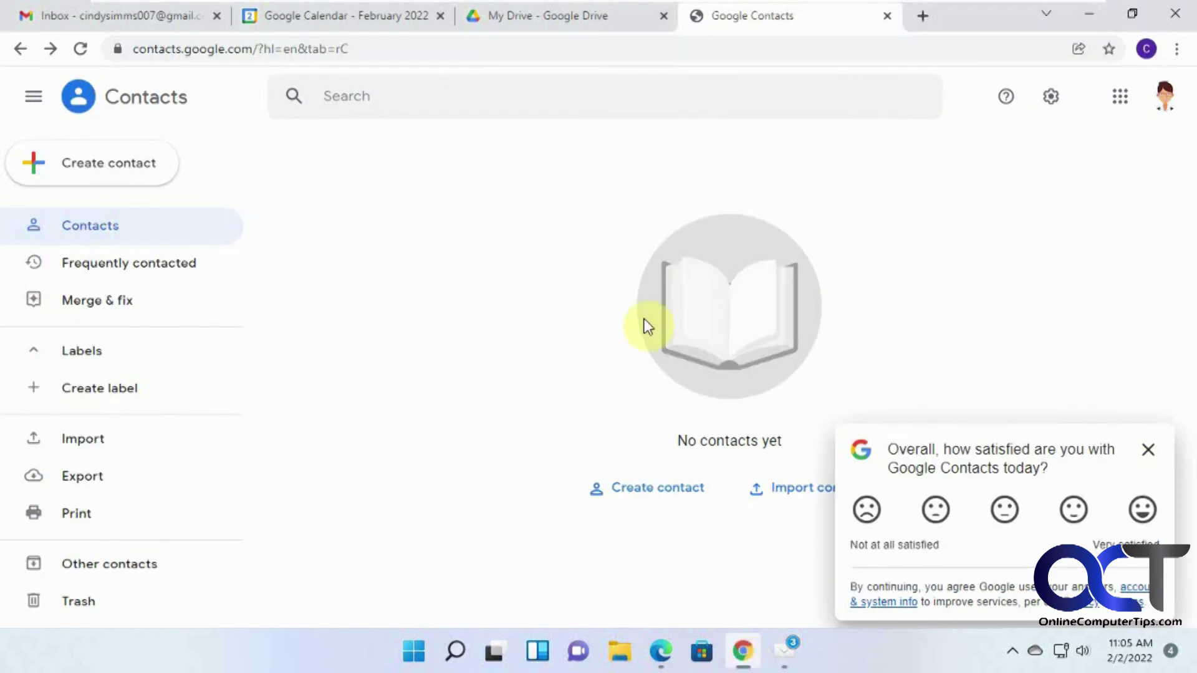
click(575, 26)
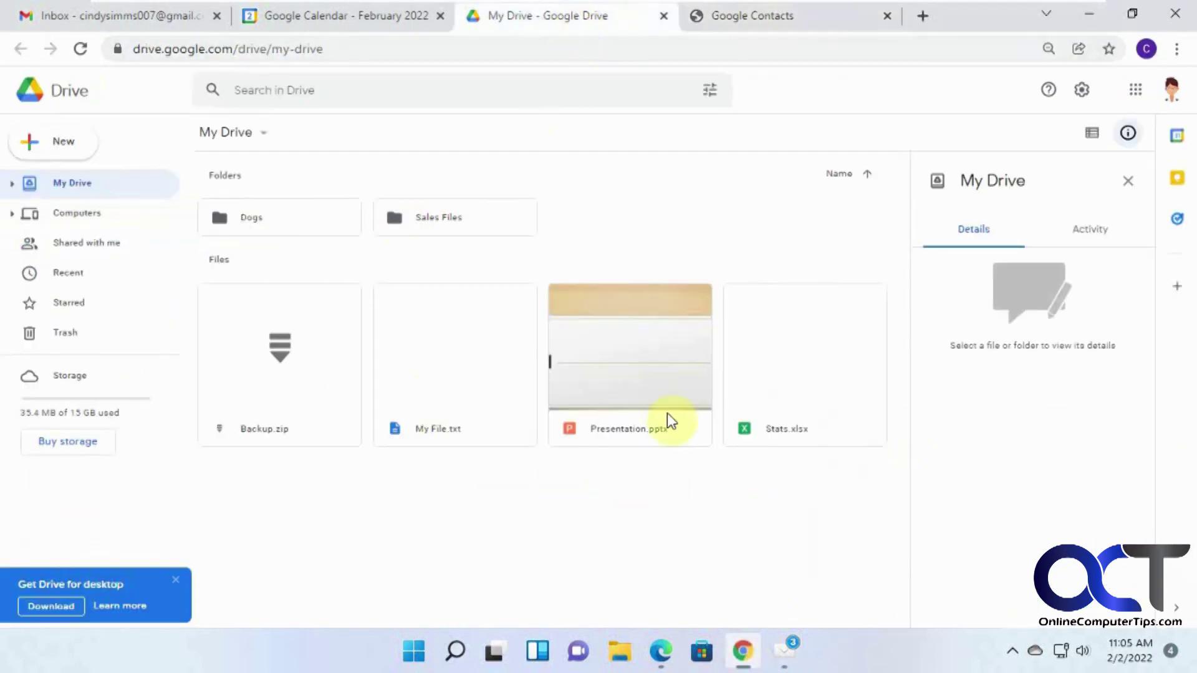
click(782, 651)
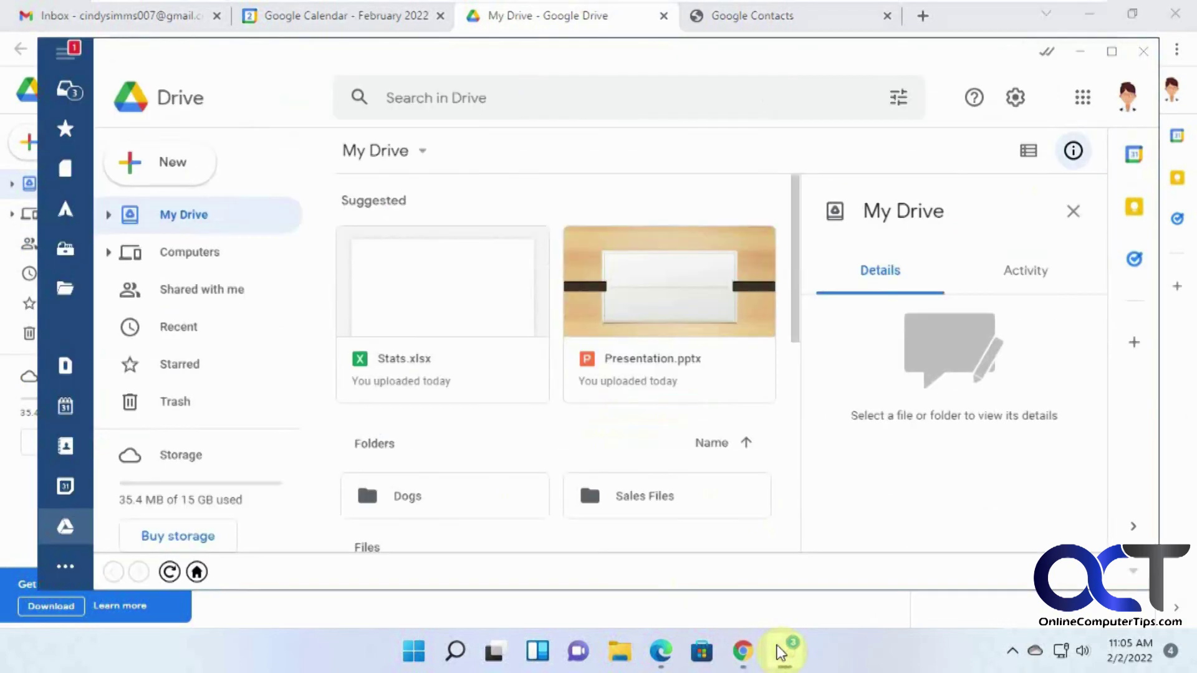